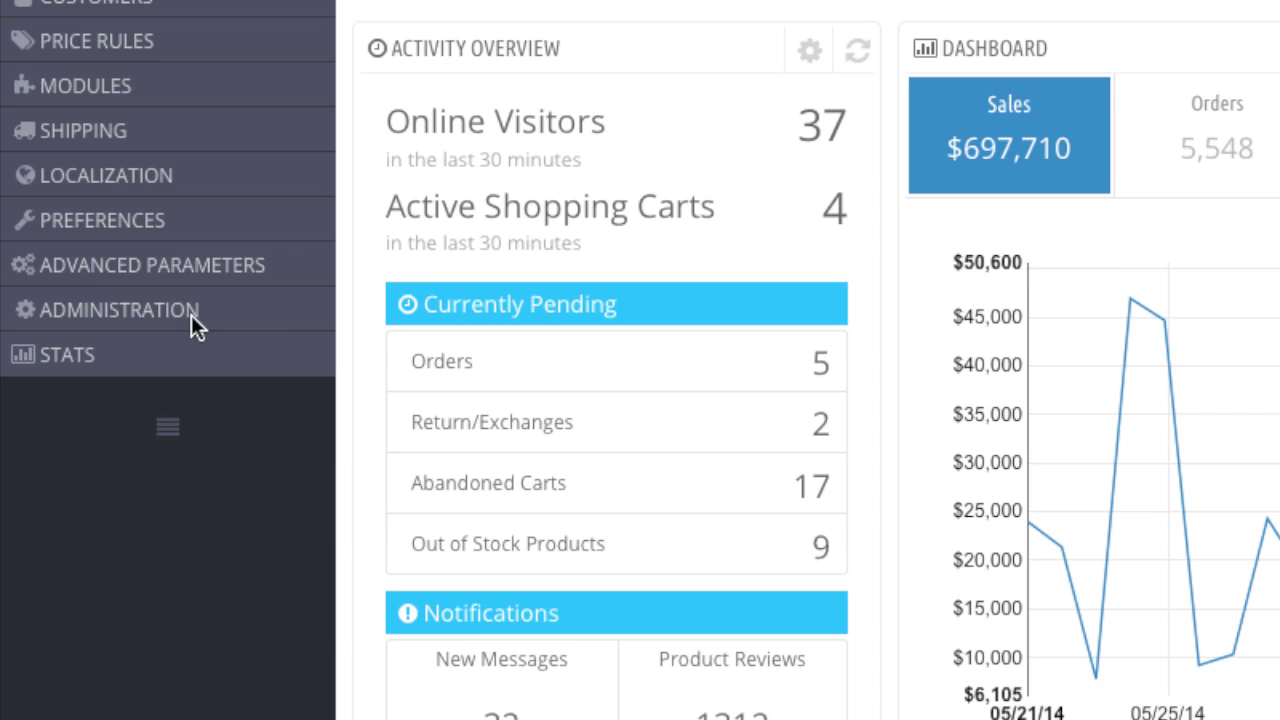
- Add a new profile named 'Shipper' under Administration > Profiles and save it
{"action": "mouse_move", "coordinate": [231, 315]}
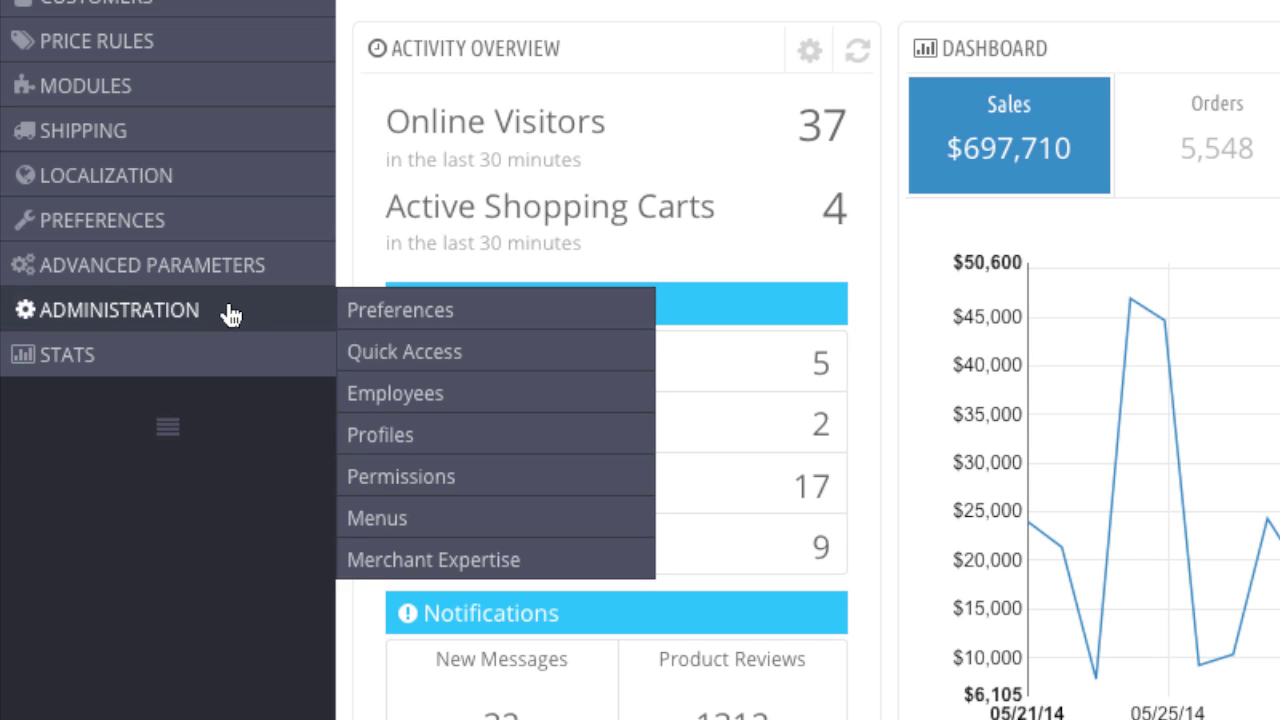
{"action": "left_click", "coordinate": [378, 434]}
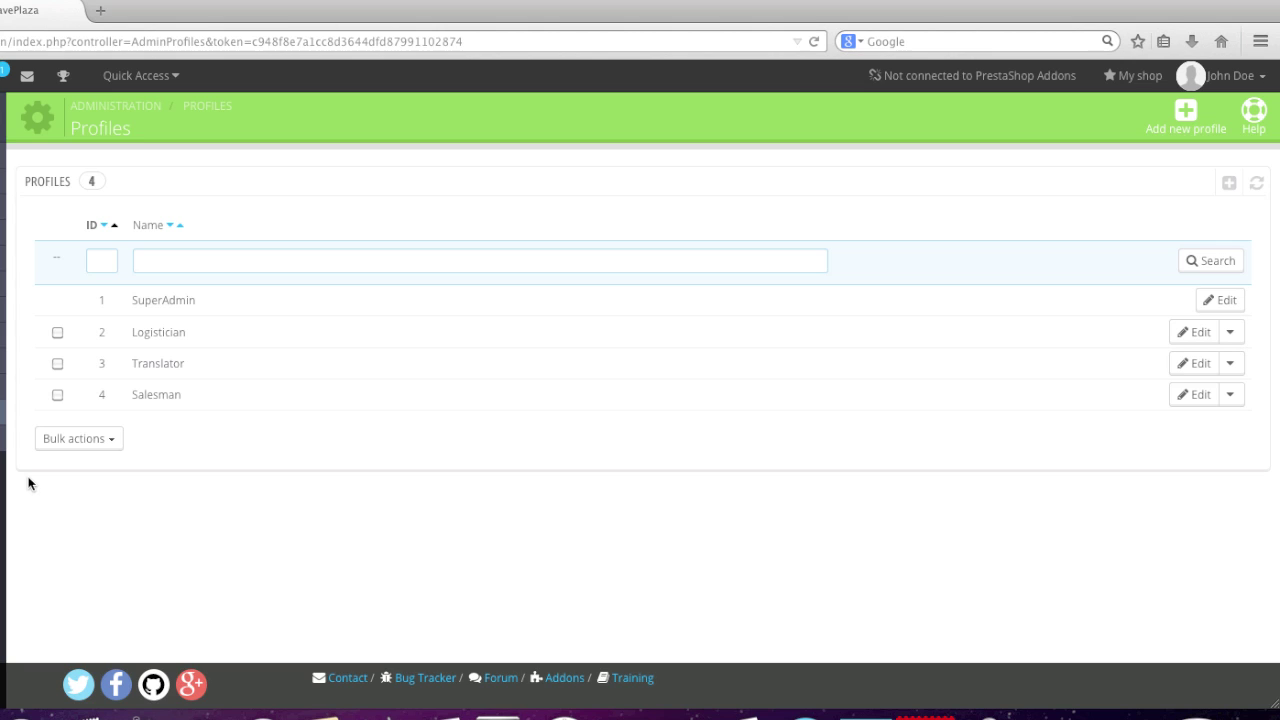
{"action": "left_click", "coordinate": [1190, 108]}
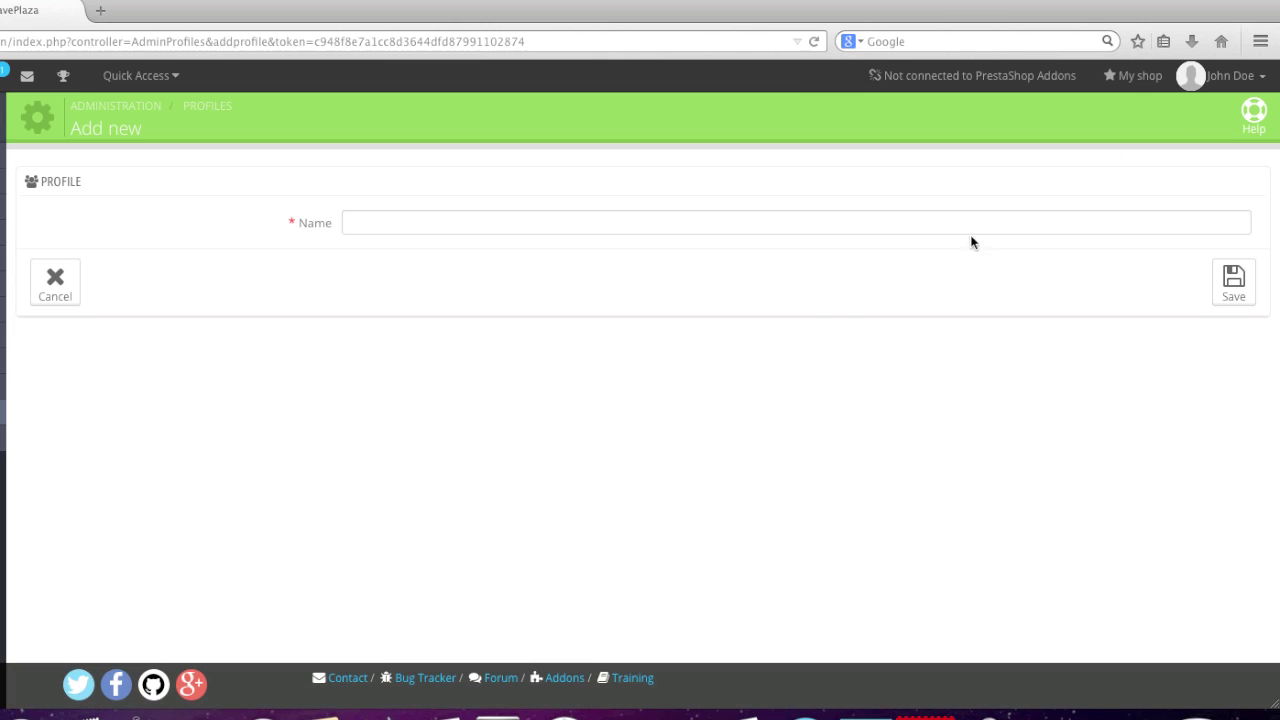
{"action": "left_click", "coordinate": [624, 224]}
{"action": "type", "text": "Shipper"}
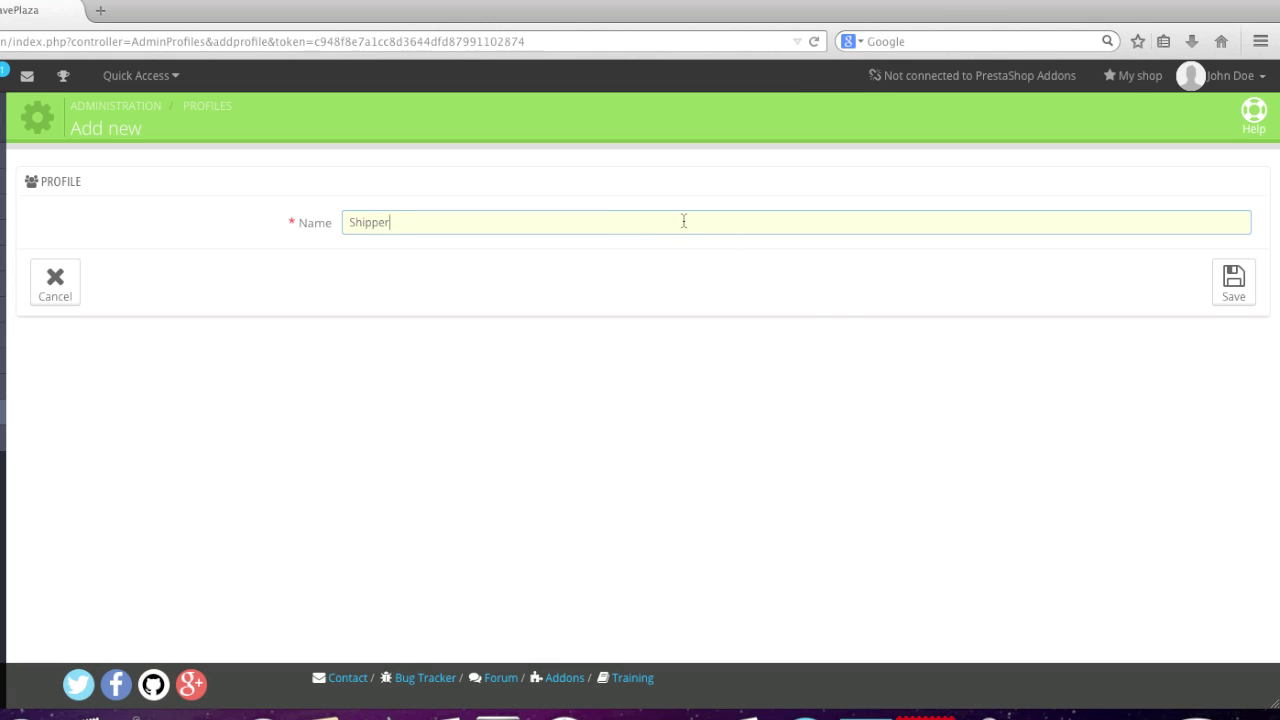
{"action": "left_click", "coordinate": [1227, 291]}
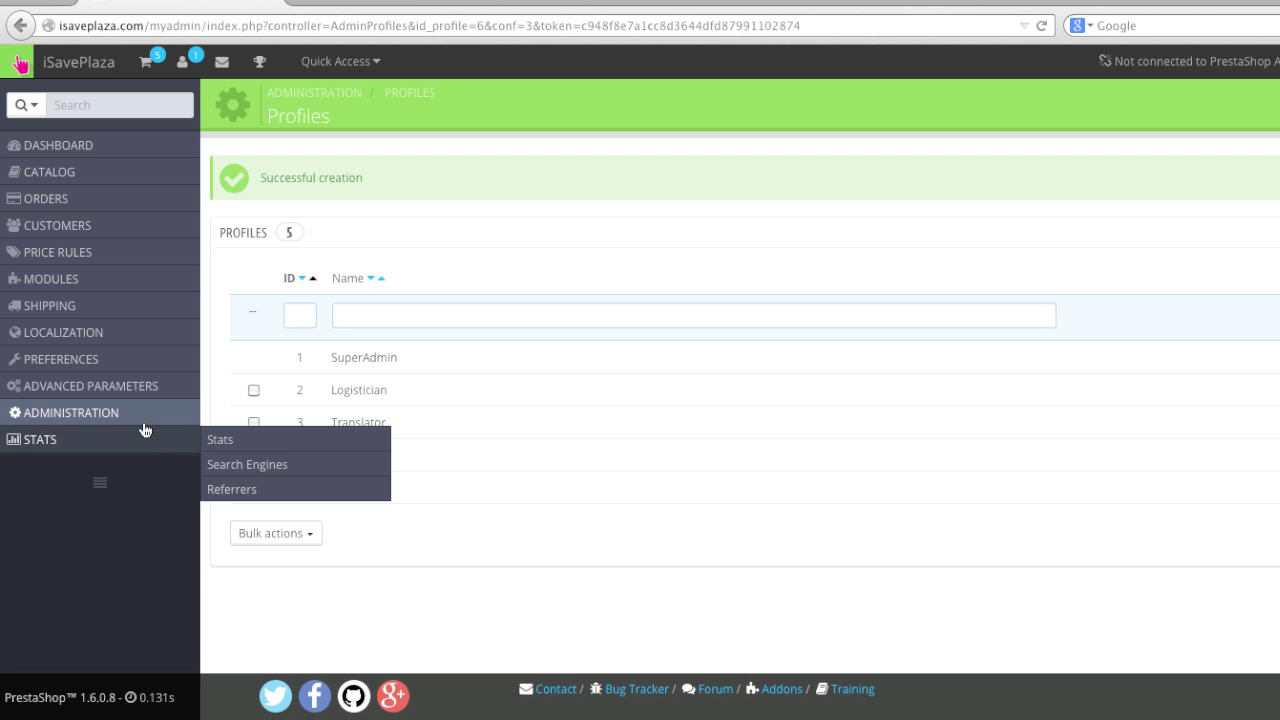
{"action": "mouse_move", "coordinate": [138, 428]}
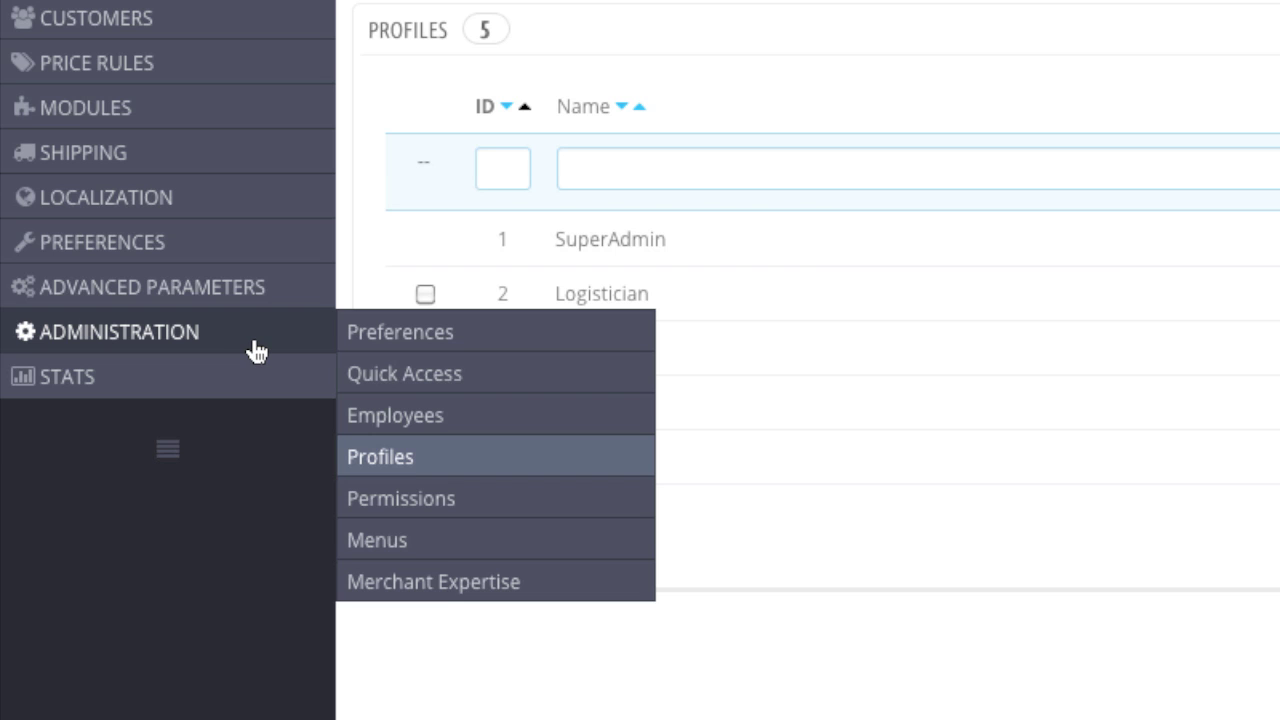
- Show the Shipper profile's permissions and tick View, Add, Edit and All on Orders
{"action": "left_click", "coordinate": [428, 500]}
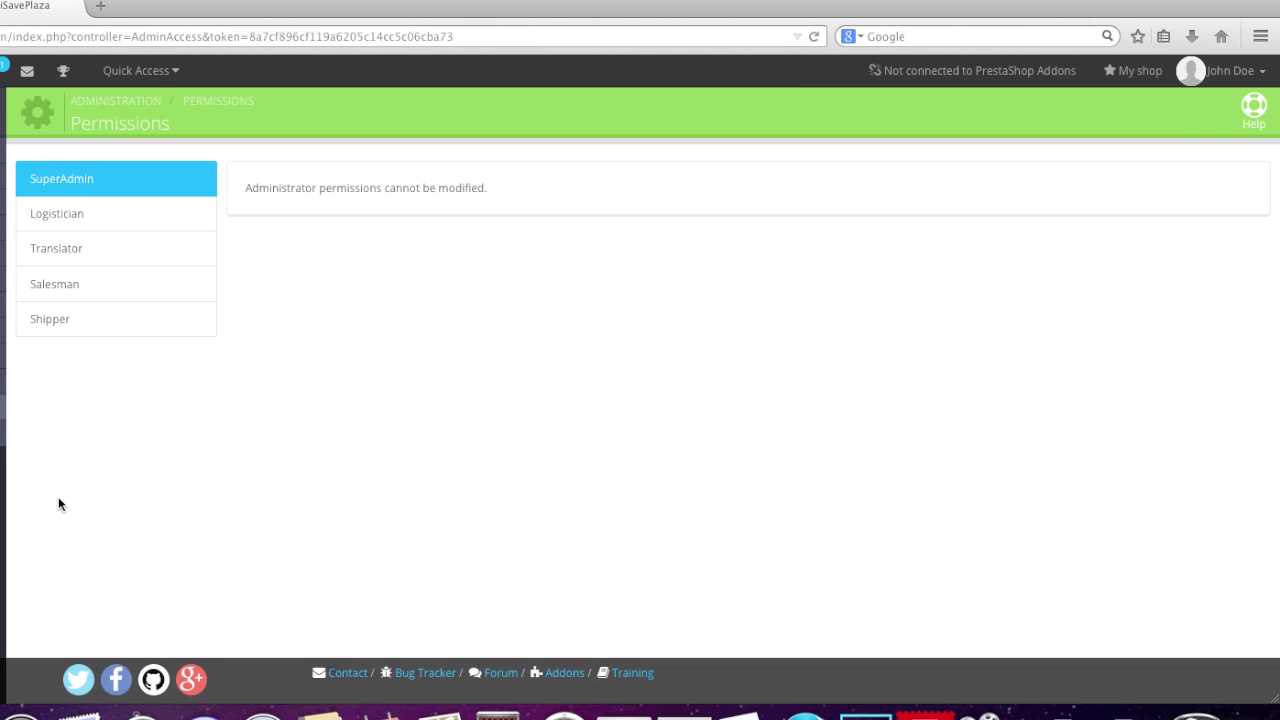
{"action": "left_click", "coordinate": [115, 325]}
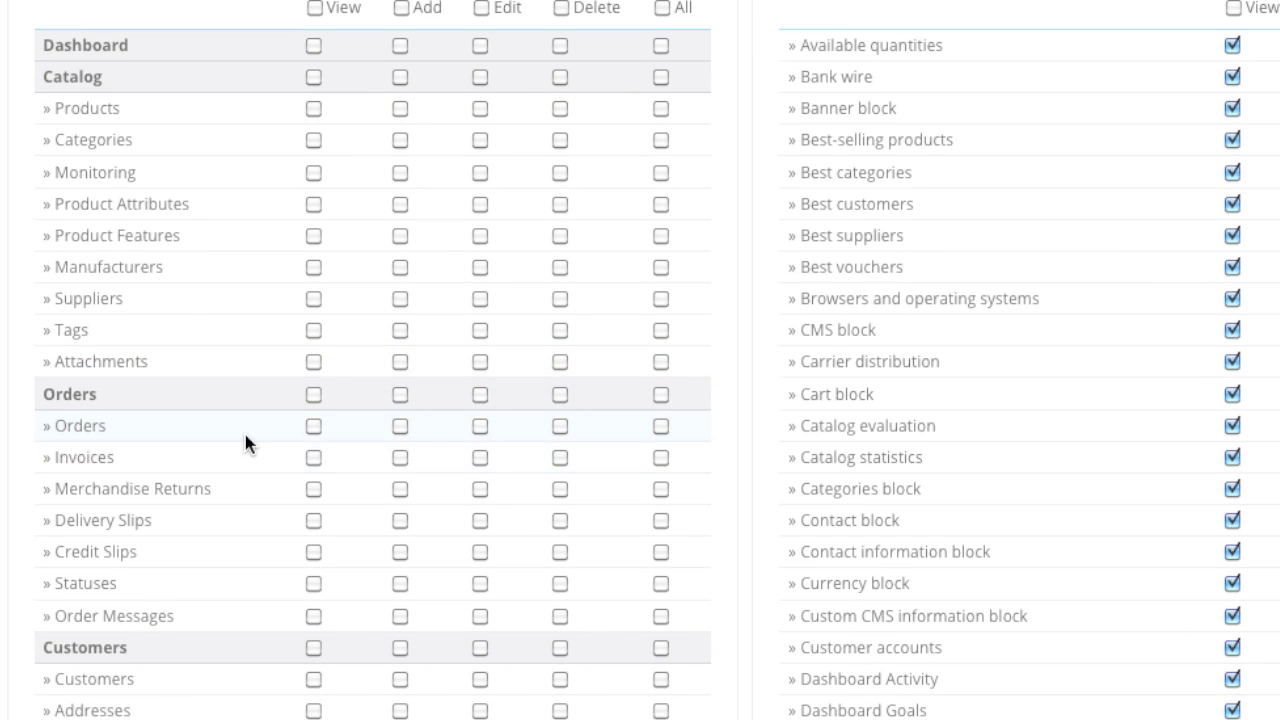
{"action": "left_click", "coordinate": [316, 425]}
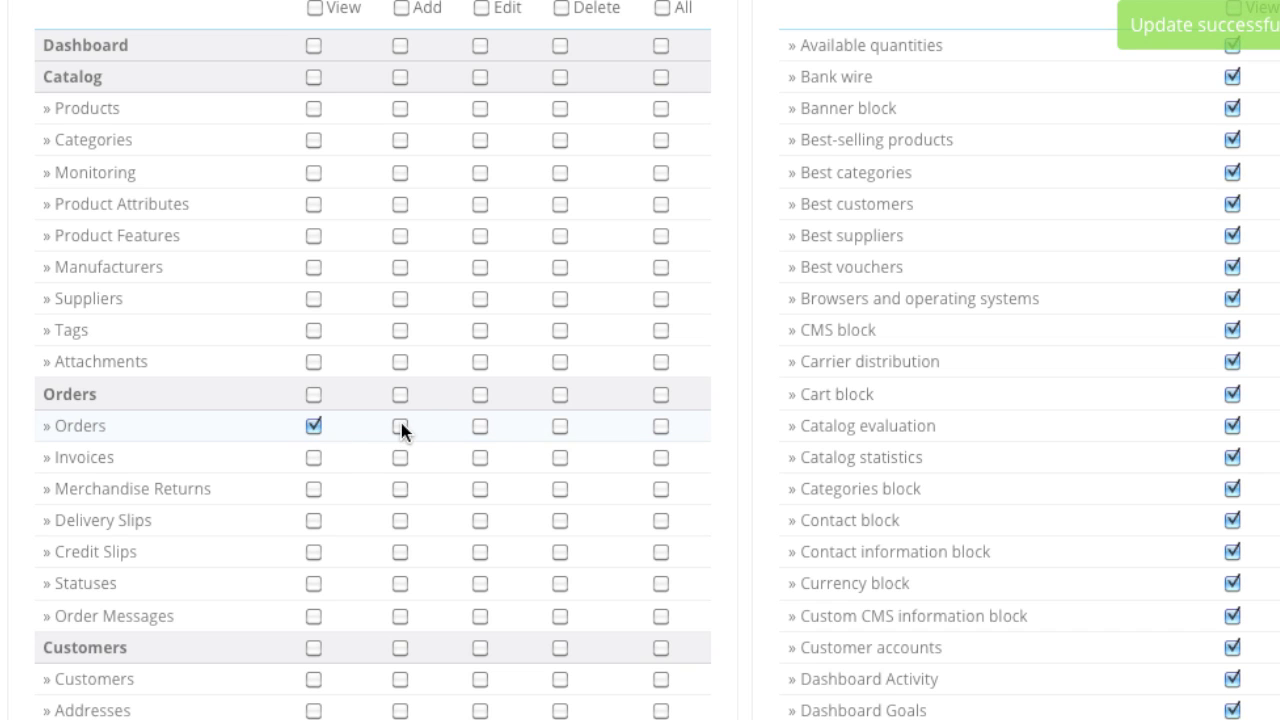
{"action": "left_click", "coordinate": [481, 427]}
{"action": "left_click", "coordinate": [560, 426]}
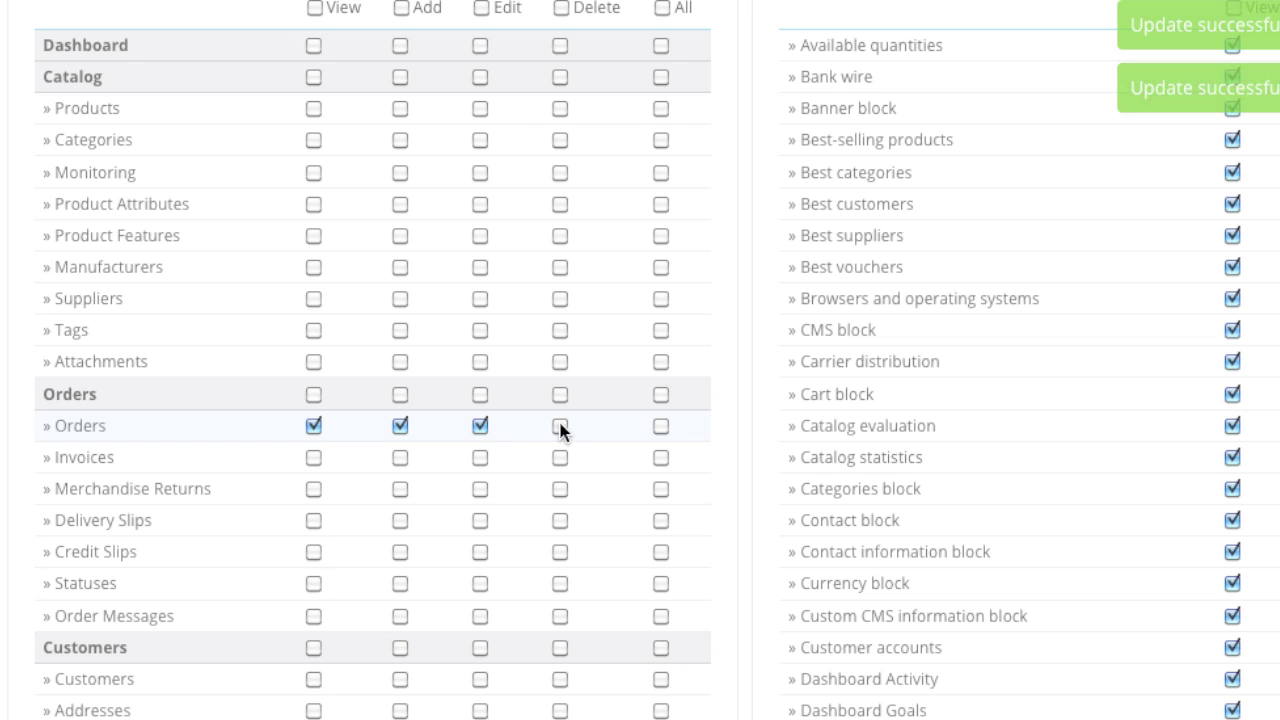
{"action": "left_click", "coordinate": [661, 426]}
- Untick all the Orders permissions again so none remain granted
{"action": "left_click", "coordinate": [399, 426]}
{"action": "left_click", "coordinate": [480, 427]}
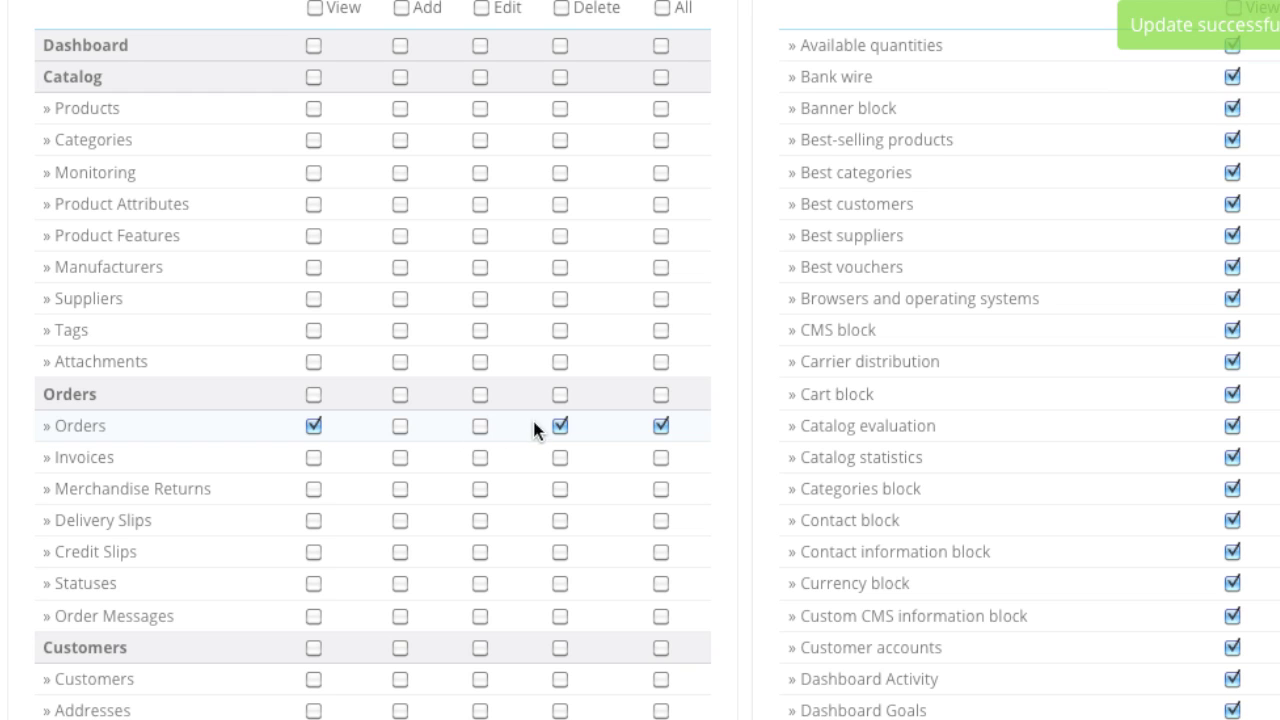
{"action": "left_click", "coordinate": [560, 426]}
{"action": "left_click", "coordinate": [660, 426]}
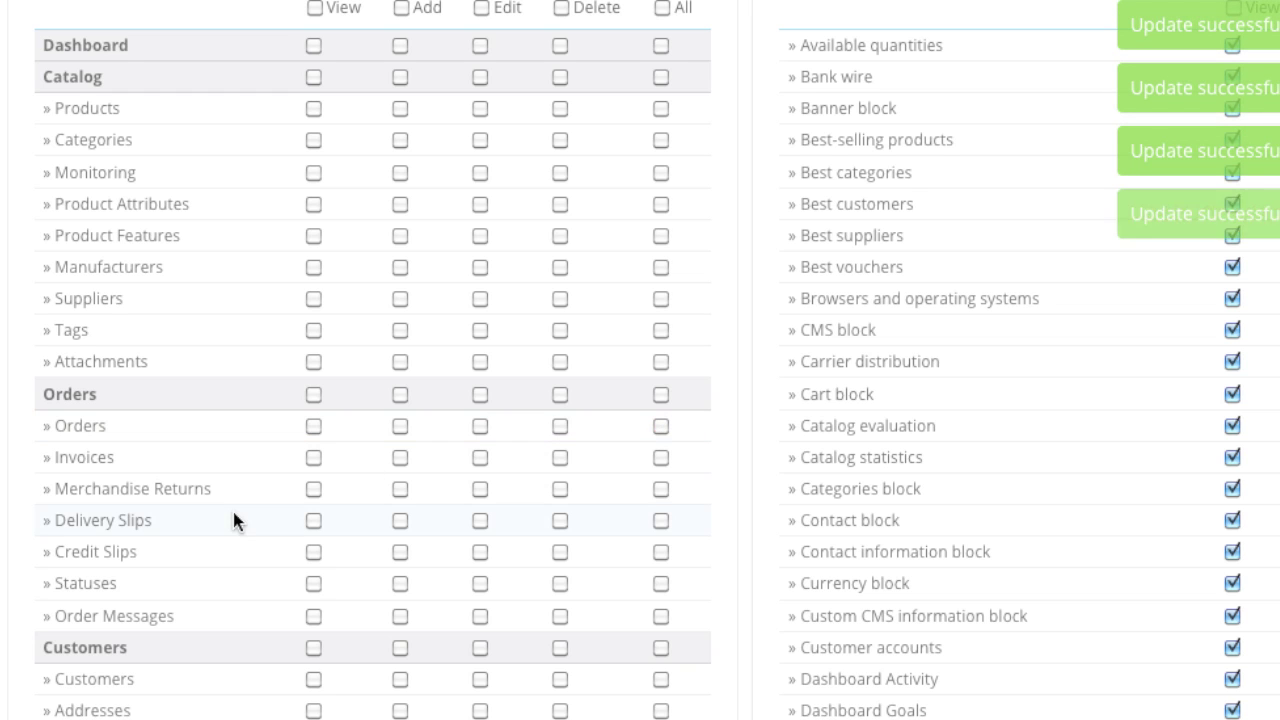
- Tick View for Orders, Invoices, Merchandise Returns, Delivery Slips, Credit Slips and Order Messages
{"action": "left_click", "coordinate": [313, 426]}
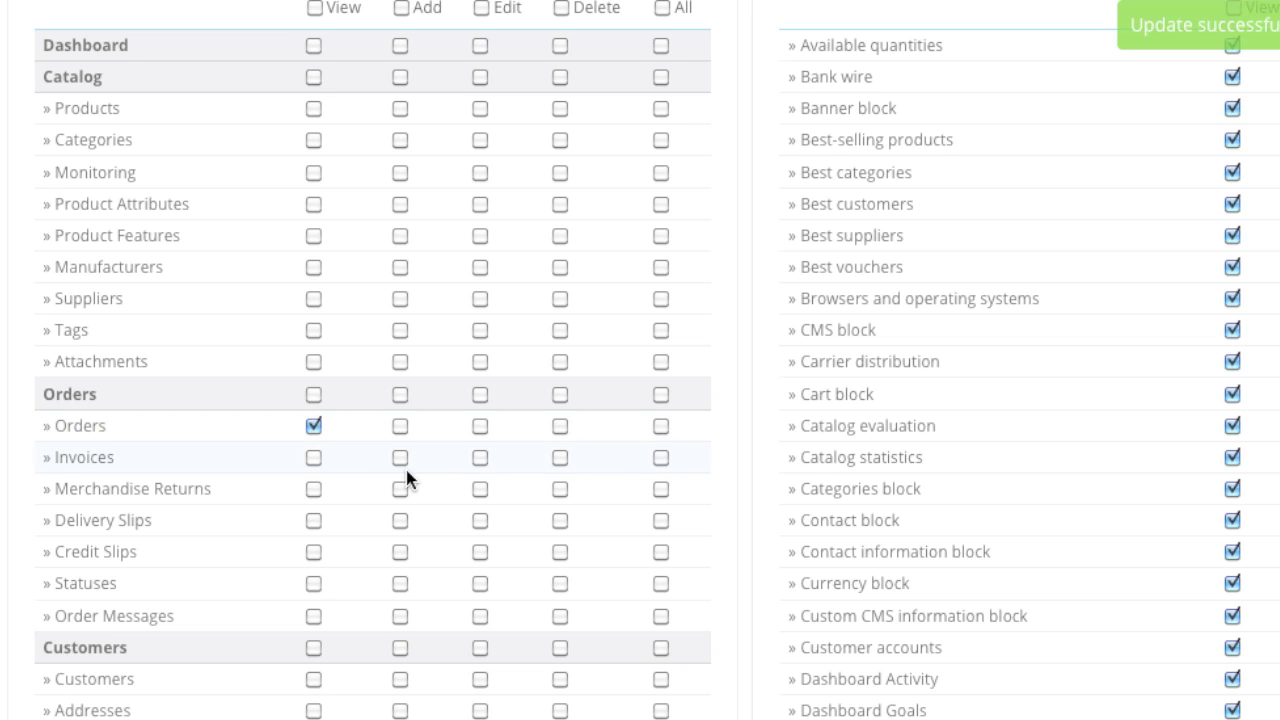
{"action": "left_click", "coordinate": [313, 457]}
{"action": "left_click", "coordinate": [314, 488]}
{"action": "left_click", "coordinate": [313, 520]}
{"action": "left_click", "coordinate": [314, 551]}
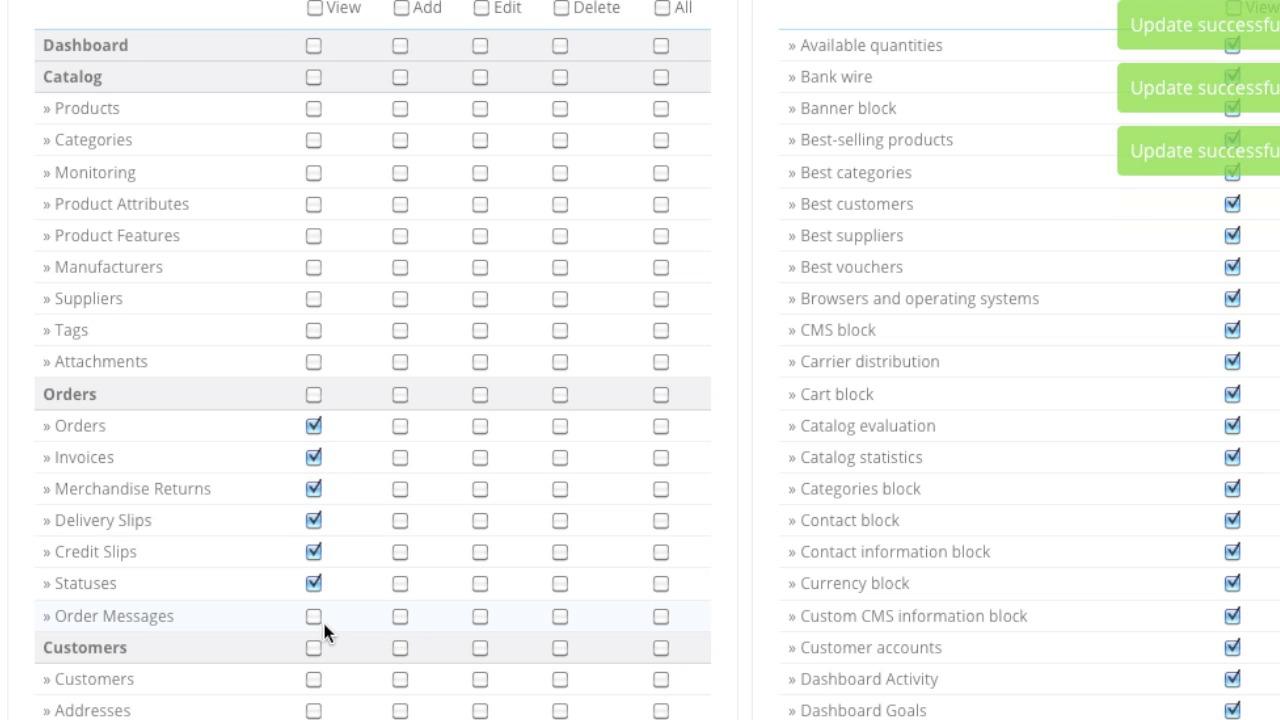
{"action": "left_click", "coordinate": [314, 616]}
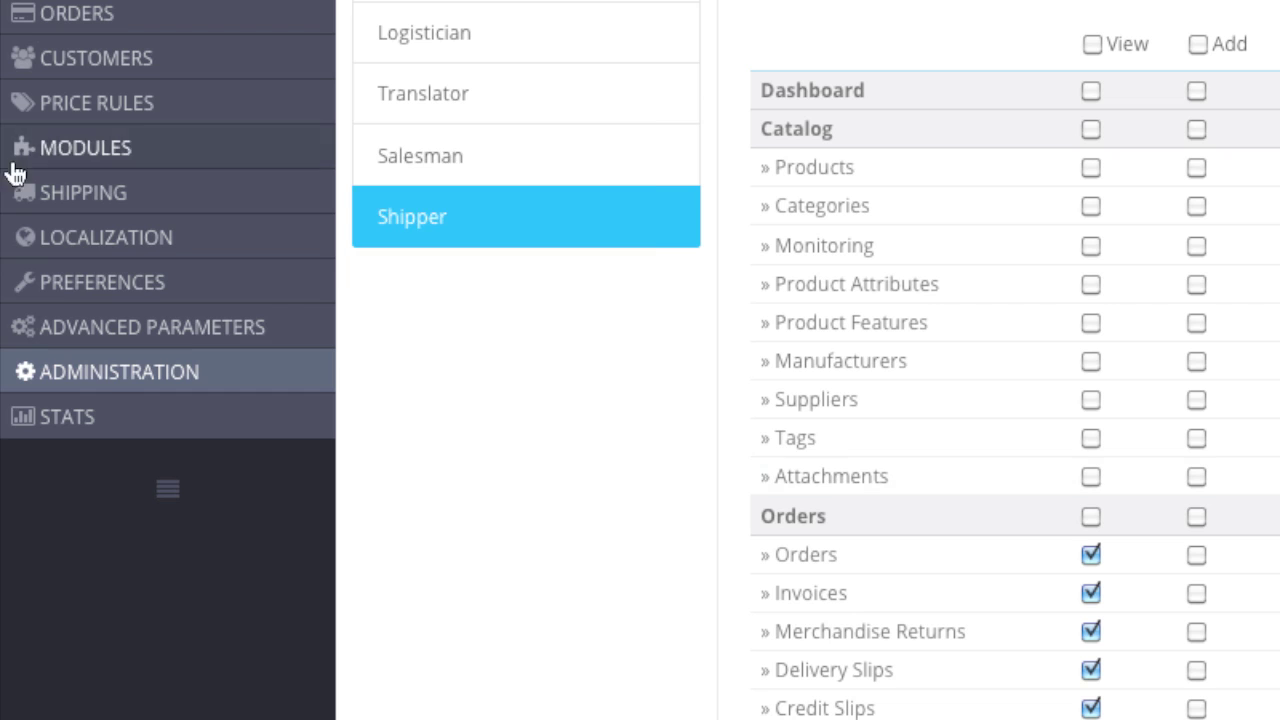
- Start a new employee and enter their first name, last name and e-mail address
{"action": "mouse_move", "coordinate": [293, 377]}
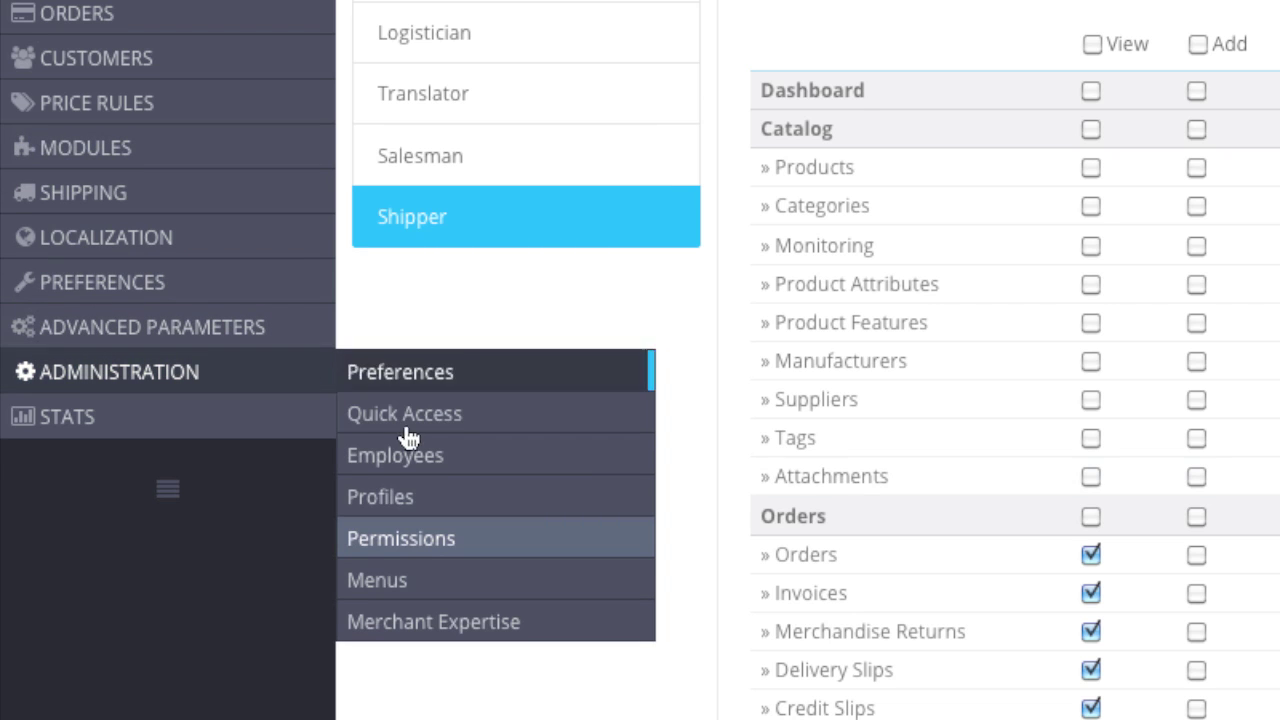
{"action": "left_click", "coordinate": [437, 455]}
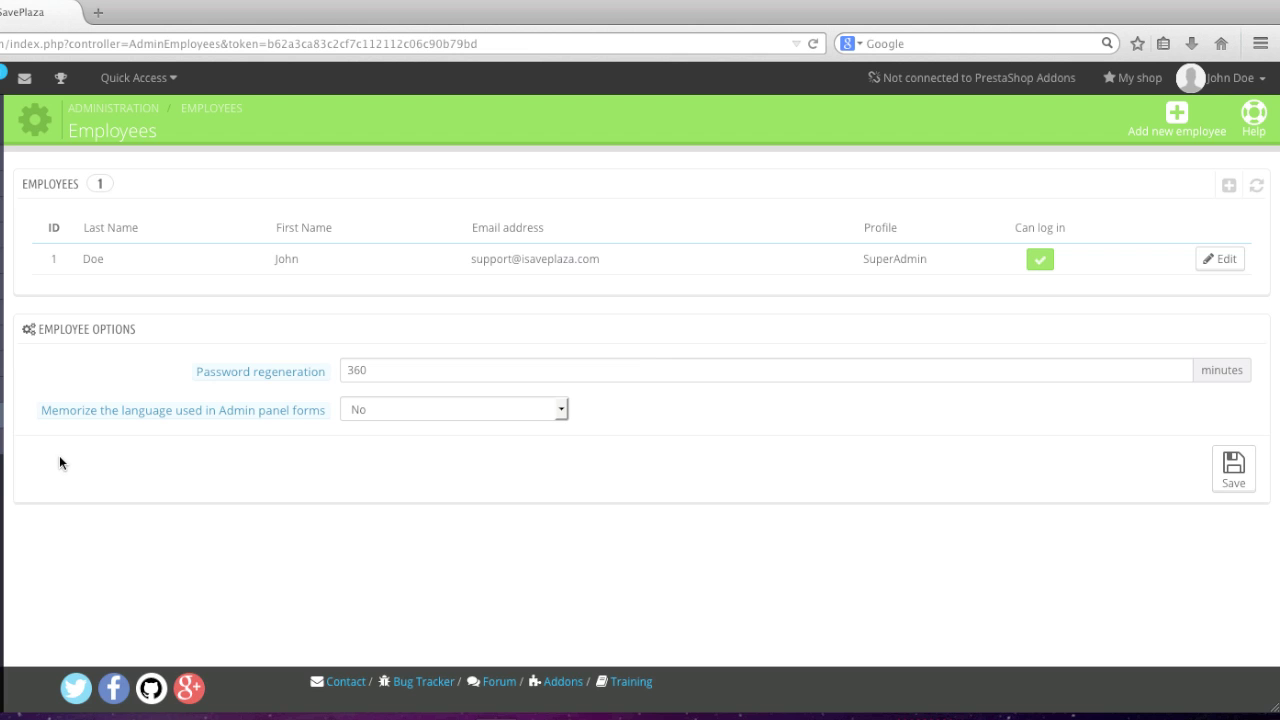
{"action": "left_click", "coordinate": [1160, 120]}
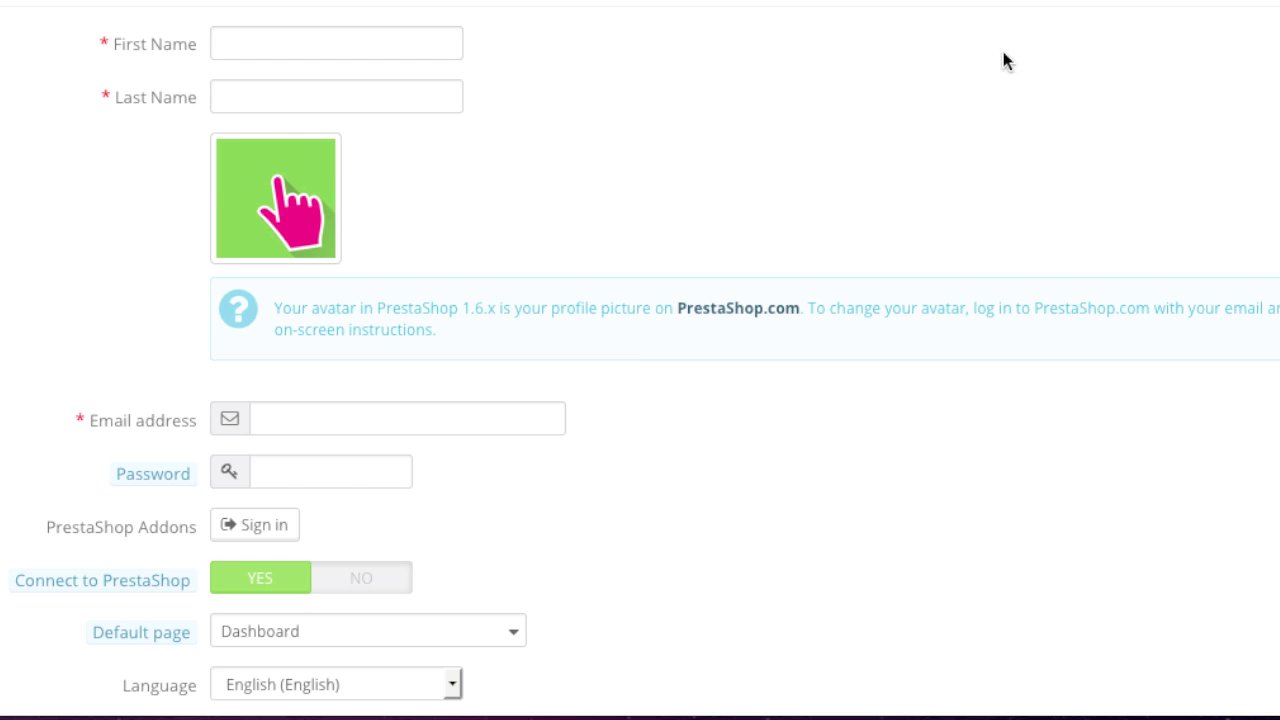
{"action": "left_click", "coordinate": [366, 34]}
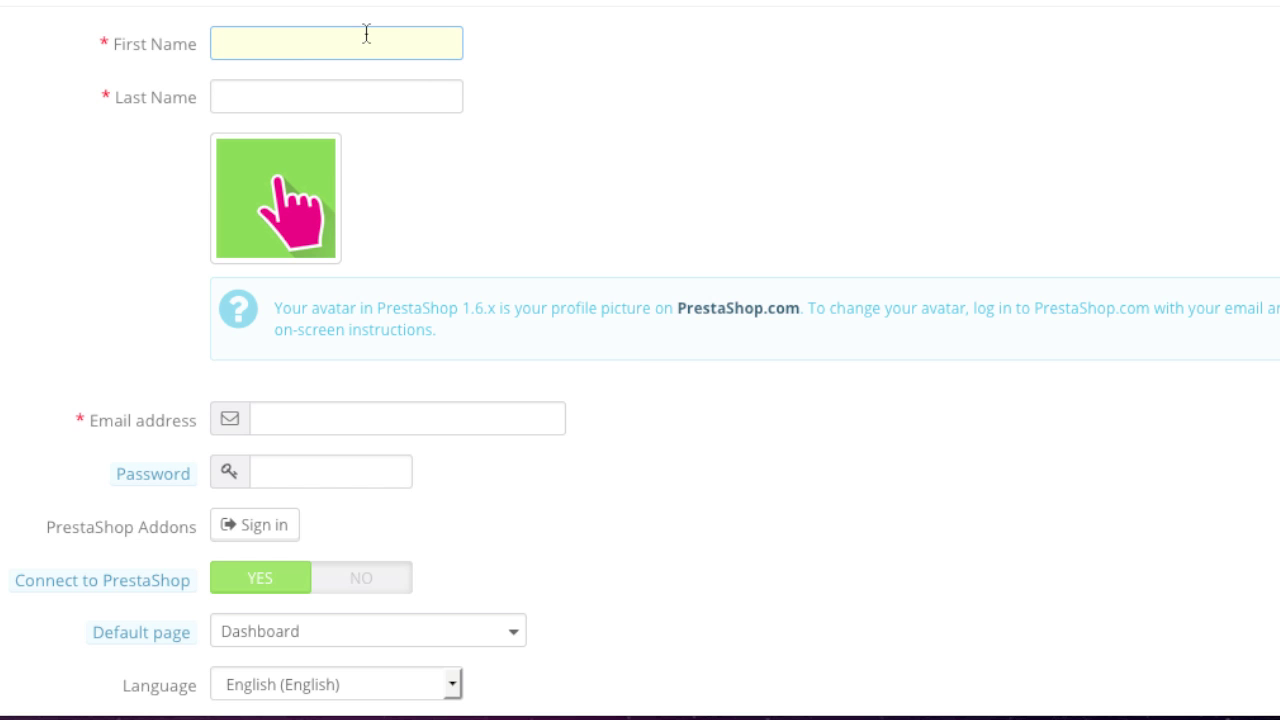
{"action": "type", "text": "John"}
{"action": "left_click", "coordinate": [346, 94]}
{"action": "type", "text": "Smith"}
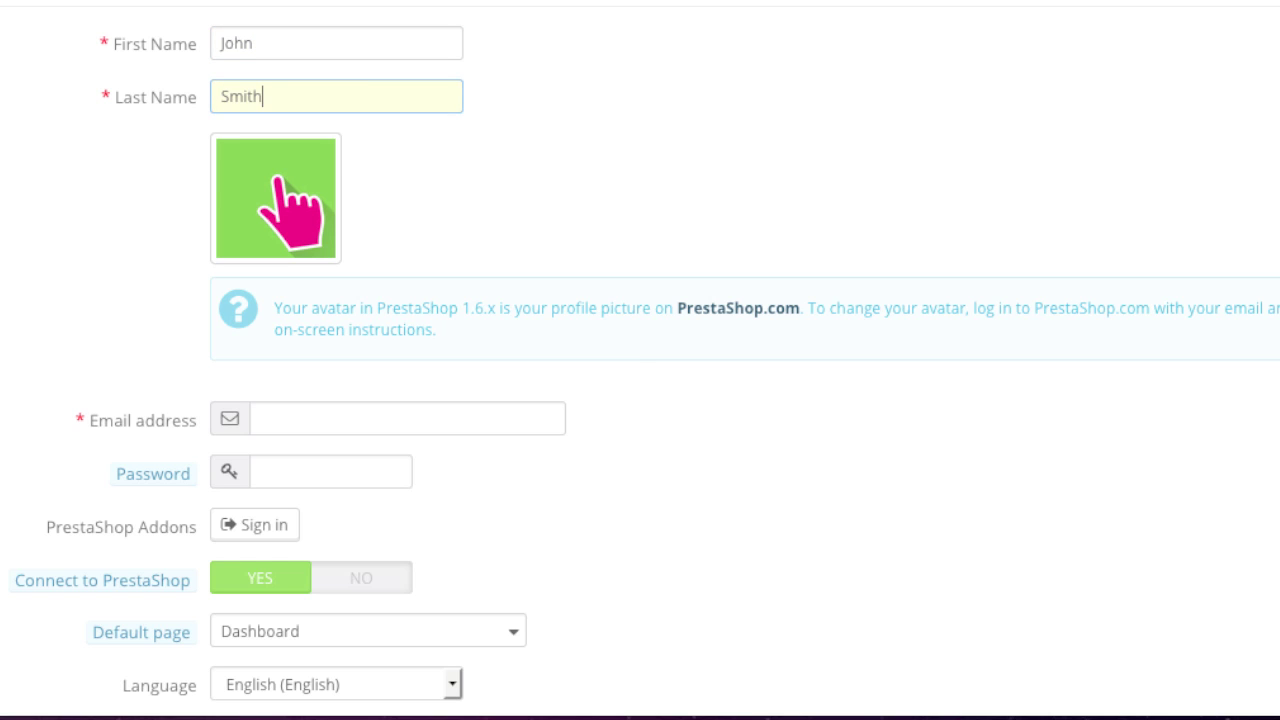
{"action": "left_click", "coordinate": [278, 182]}
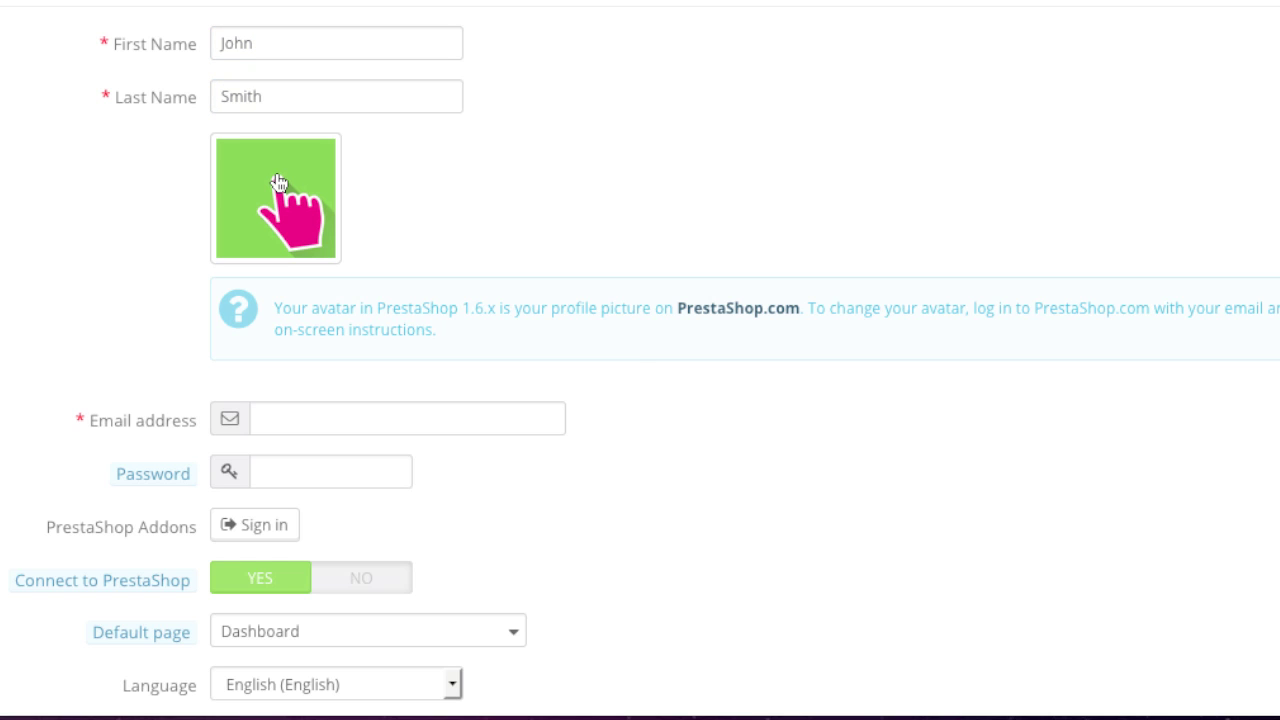
{"action": "left_click", "coordinate": [299, 412]}
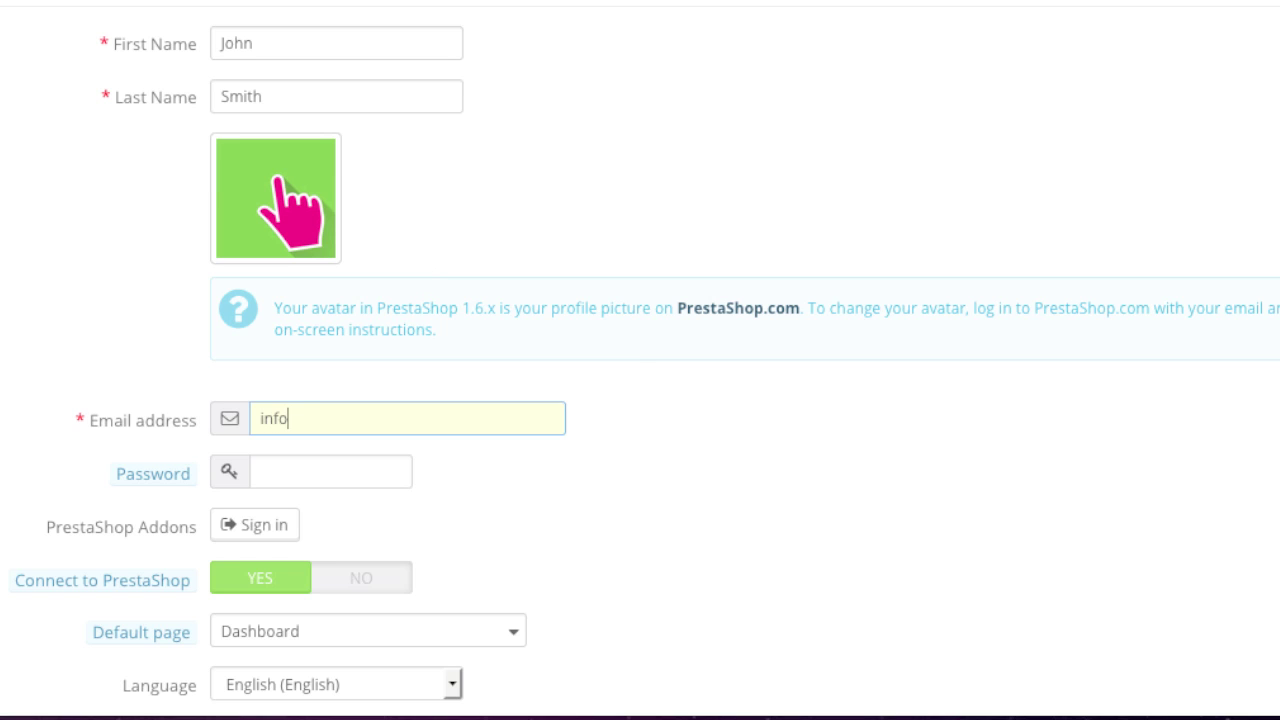
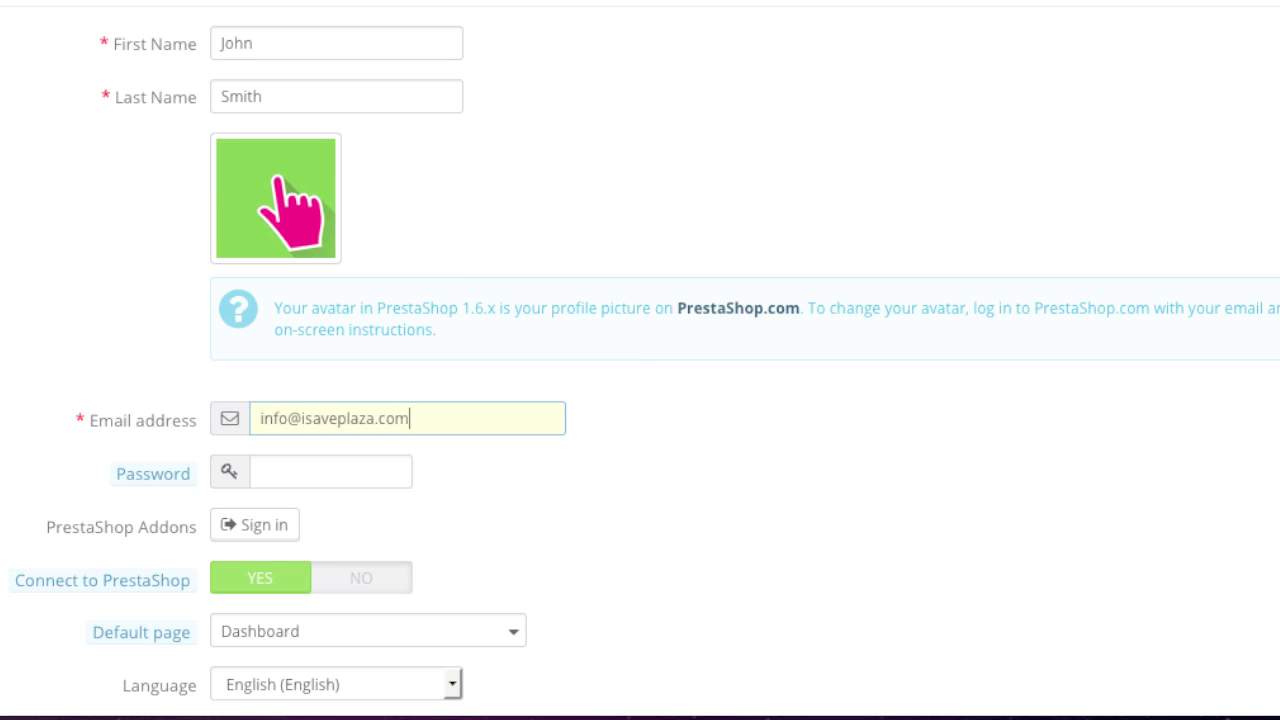
- Set the employee's account password and choose Orders as the default page
{"action": "scroll", "coordinate": [329, 451], "scroll_direction": "down", "scroll_amount": 1}
{"action": "left_click", "coordinate": [329, 441]}
{"action": "type", "text": "•"}
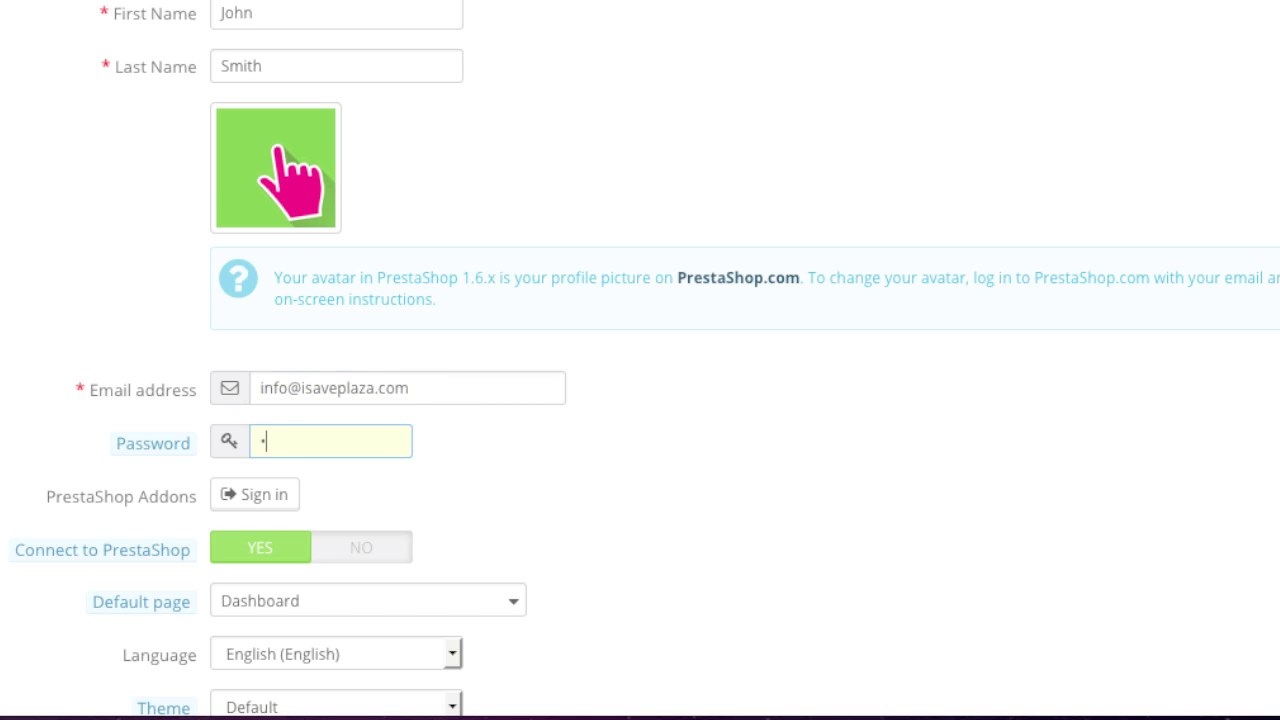
{"action": "type", "text": "••••••••••••"}
{"action": "scroll", "coordinate": [440, 374], "scroll_direction": "down", "scroll_amount": 3}
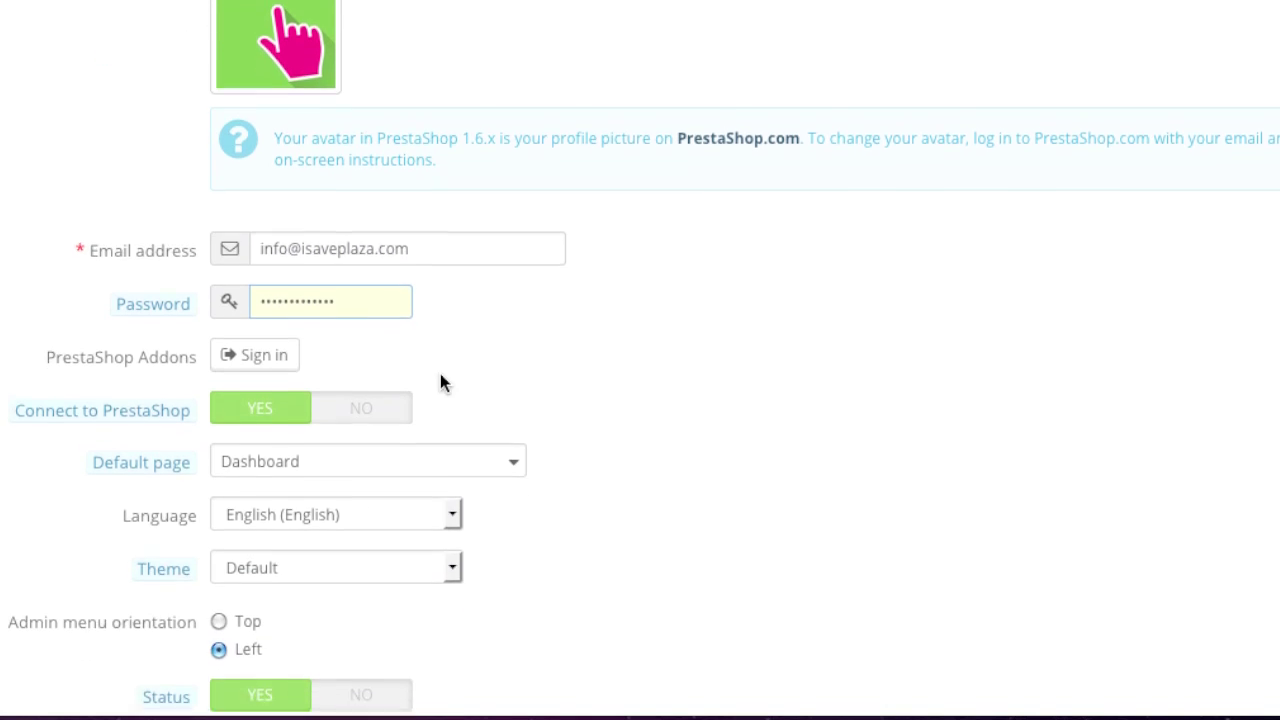
{"action": "scroll", "coordinate": [441, 376], "scroll_direction": "down", "scroll_amount": 2}
{"action": "left_click", "coordinate": [323, 378]}
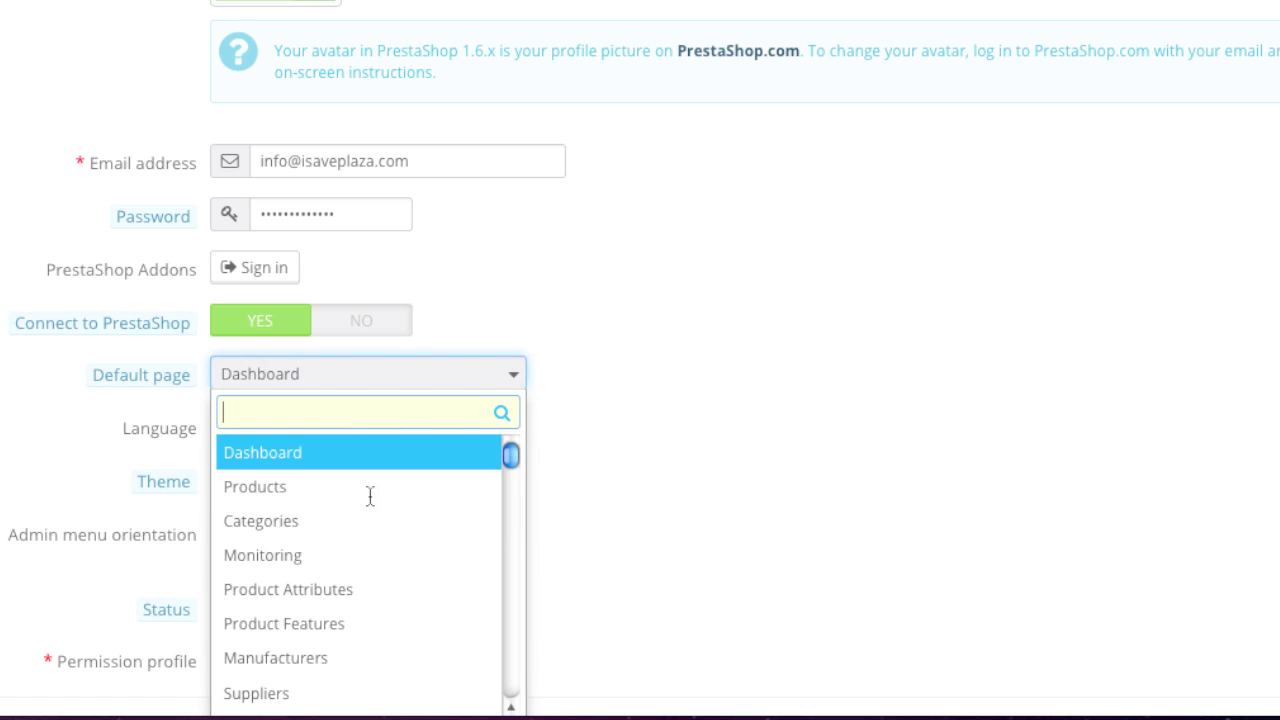
{"action": "scroll", "coordinate": [380, 520], "scroll_direction": "down", "scroll_amount": 5}
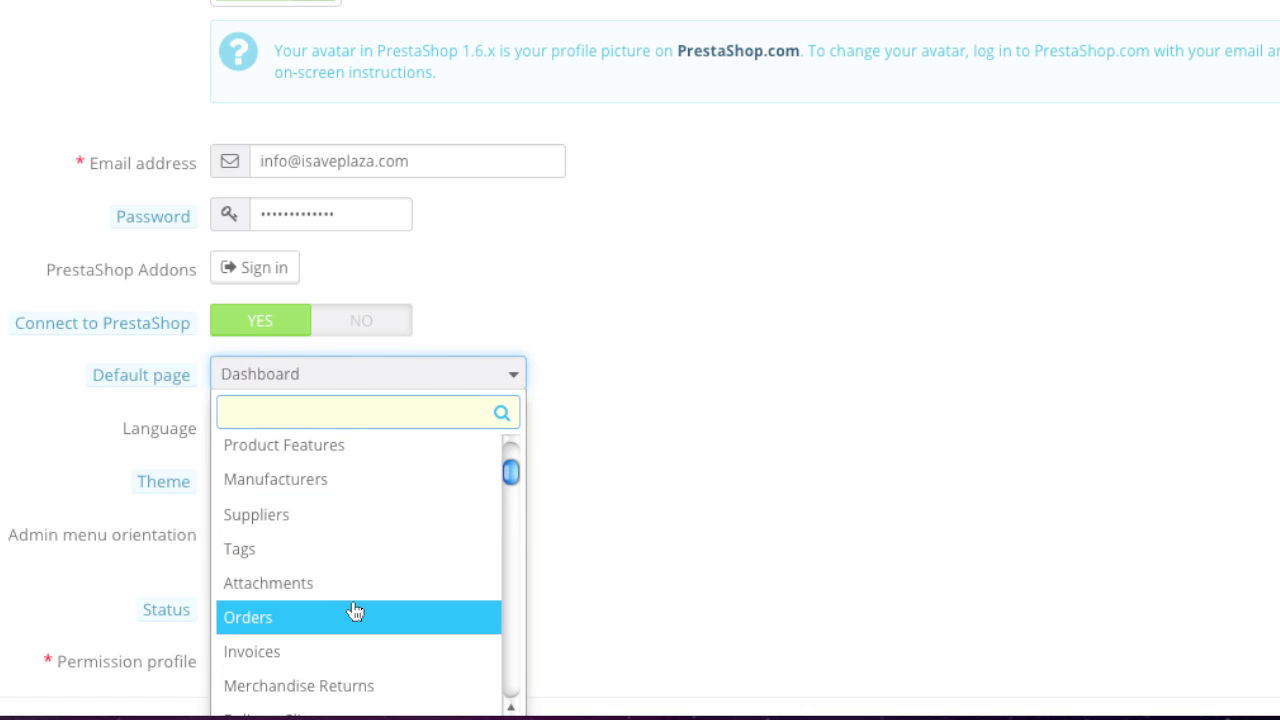
{"action": "left_click", "coordinate": [355, 612]}
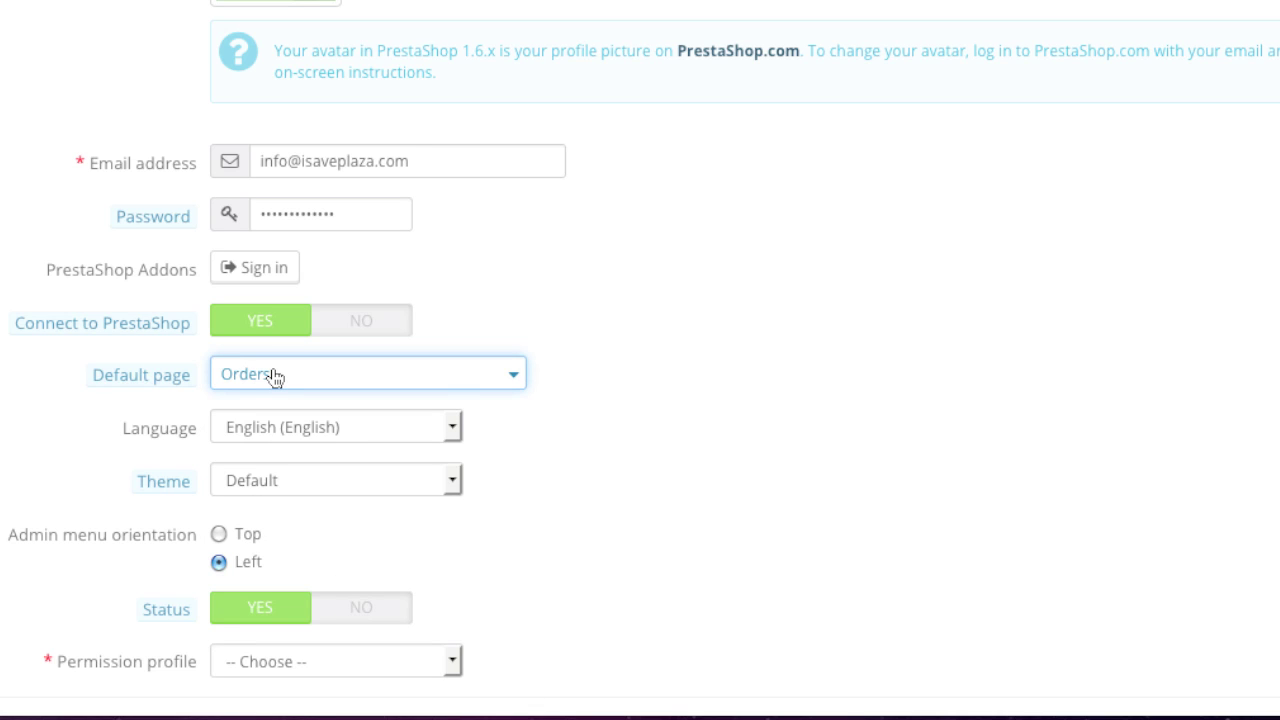
- Put the admin menu on the left, assign the Shipper profile, and save the employee
{"action": "scroll", "coordinate": [95, 460], "scroll_direction": "down", "scroll_amount": 3}
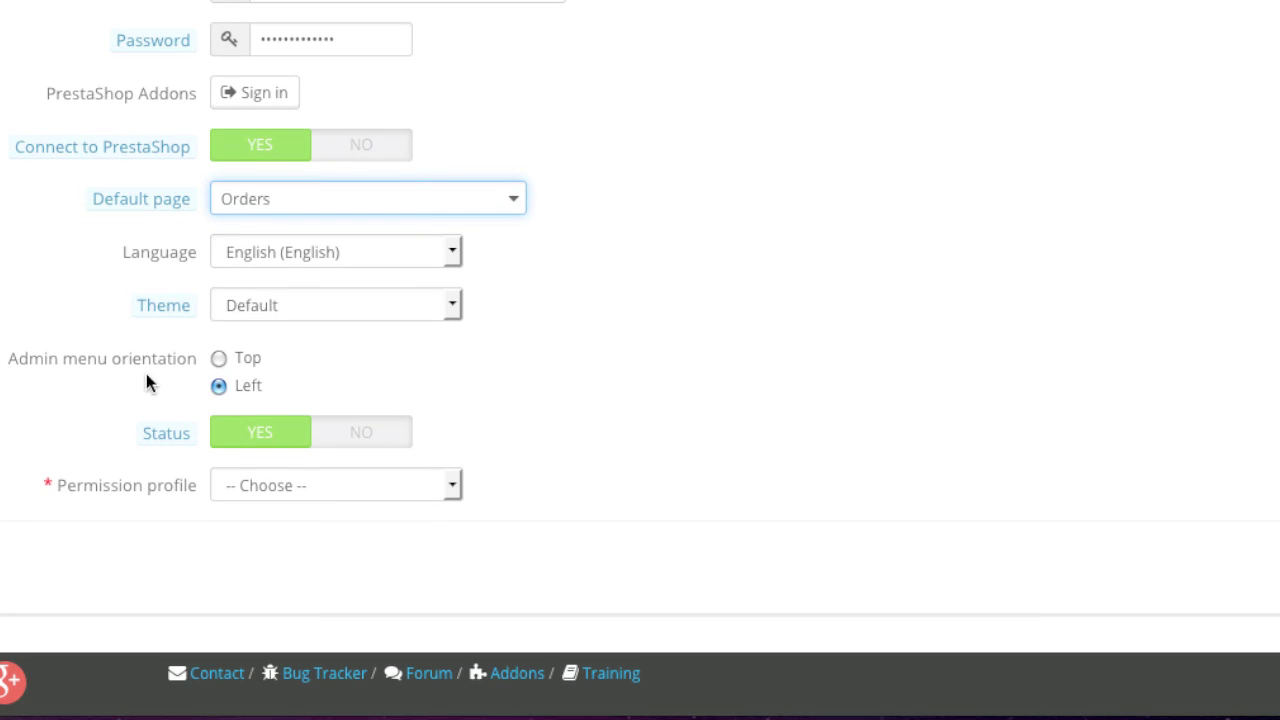
{"action": "left_click", "coordinate": [214, 380]}
{"action": "left_click", "coordinate": [330, 489]}
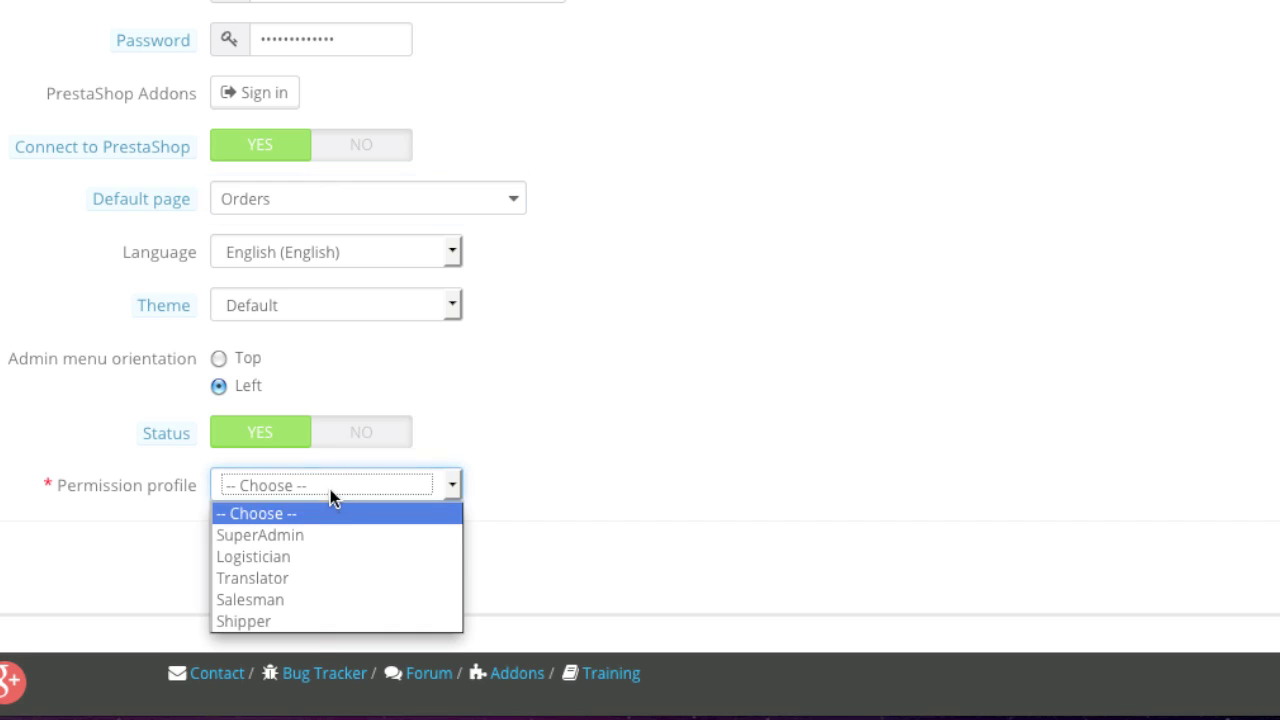
{"action": "left_click", "coordinate": [289, 620]}
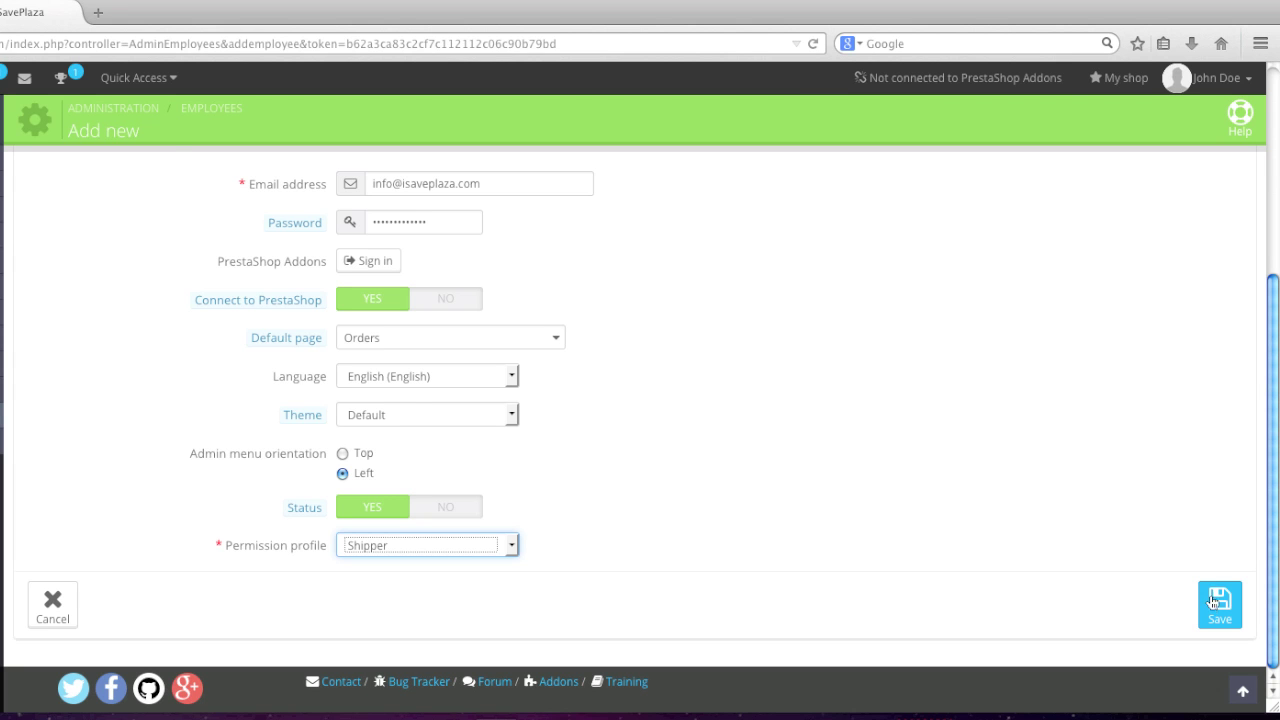
{"action": "left_click", "coordinate": [1219, 605]}
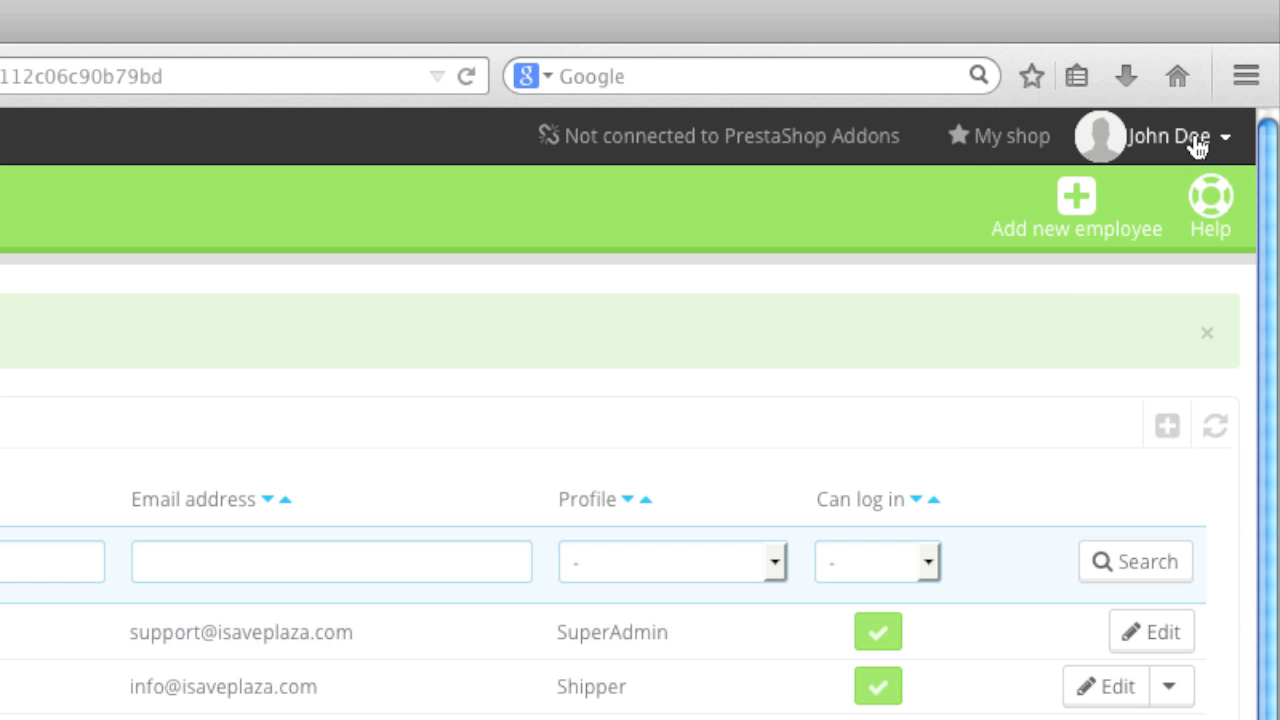
- Sign out, then sign in with the new employee's pasted e-mail and password
{"action": "left_click", "coordinate": [1225, 78]}
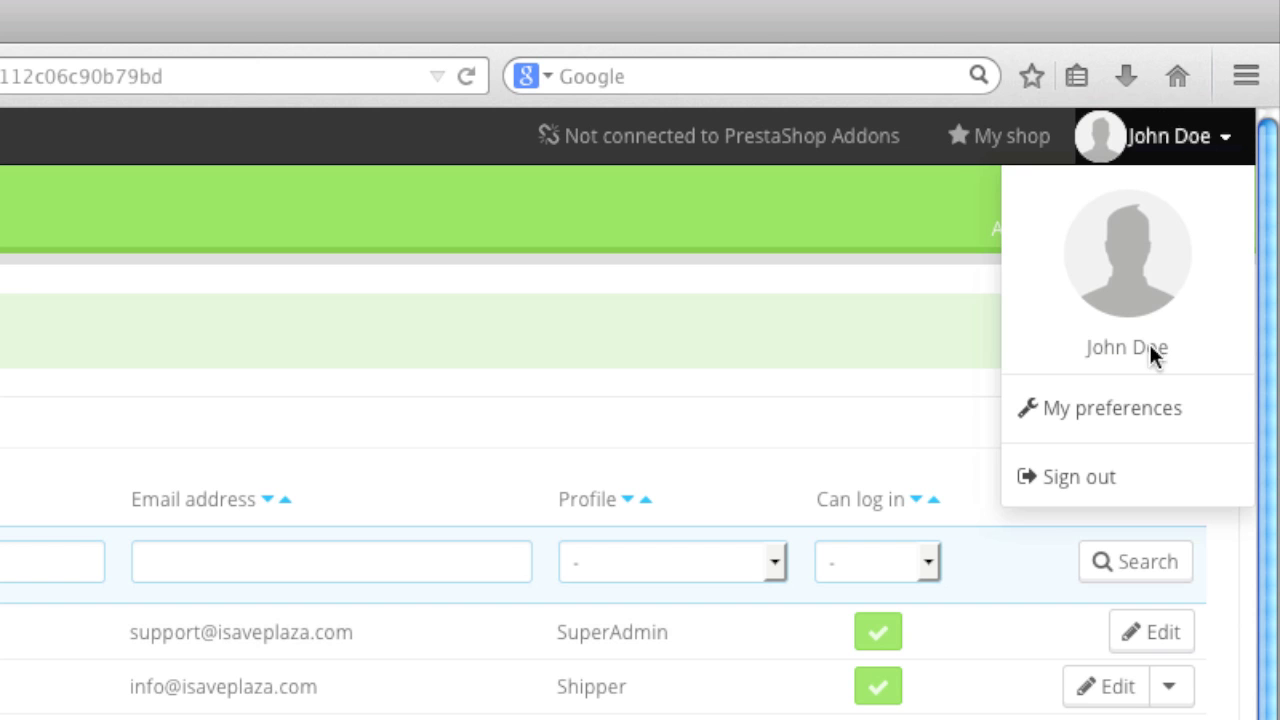
{"action": "left_click", "coordinate": [1146, 482]}
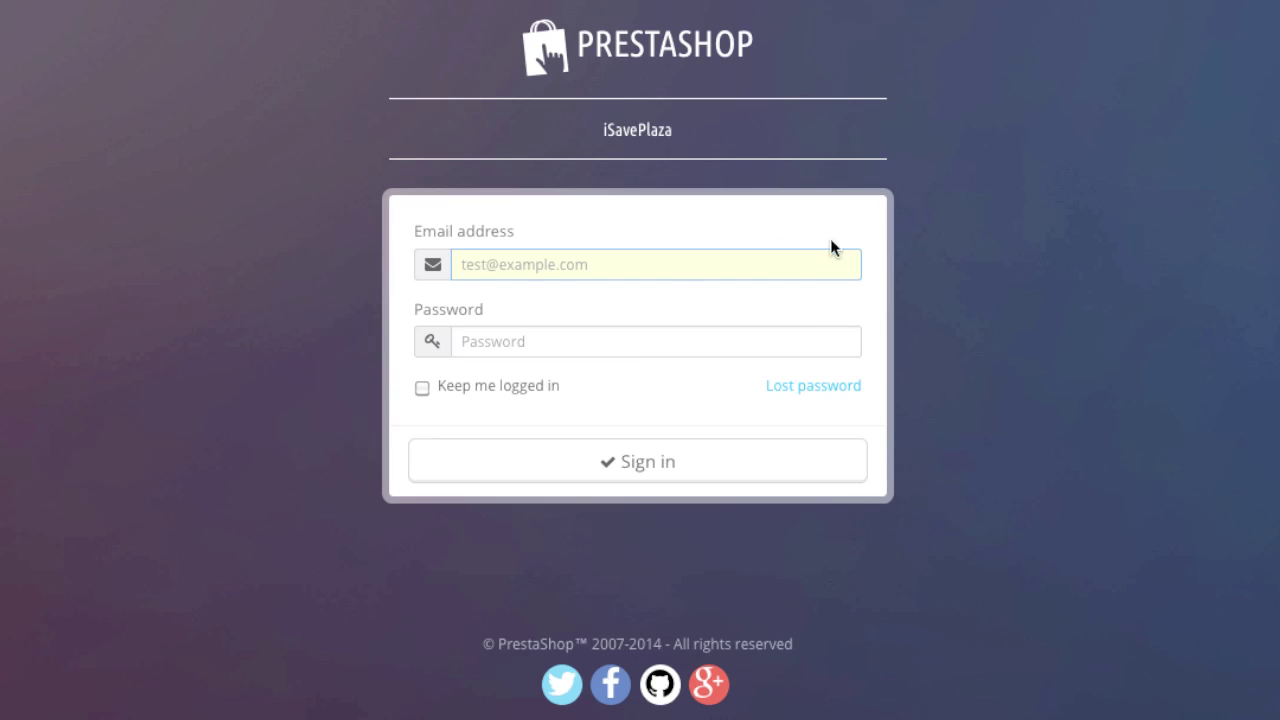
{"action": "left_click", "coordinate": [666, 268]}
{"action": "right_click", "coordinate": [669, 269]}
{"action": "left_click", "coordinate": [708, 362]}
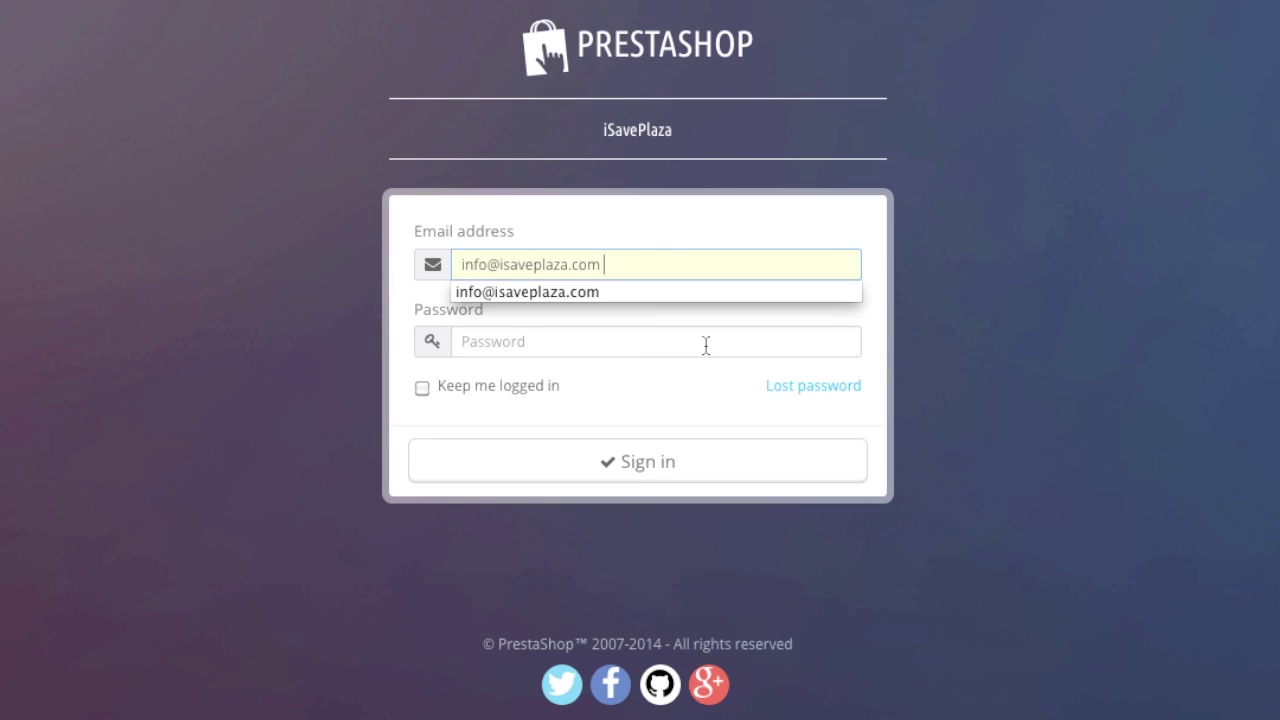
{"action": "left_click", "coordinate": [636, 332]}
{"action": "type", "text": "•••••••••••"}
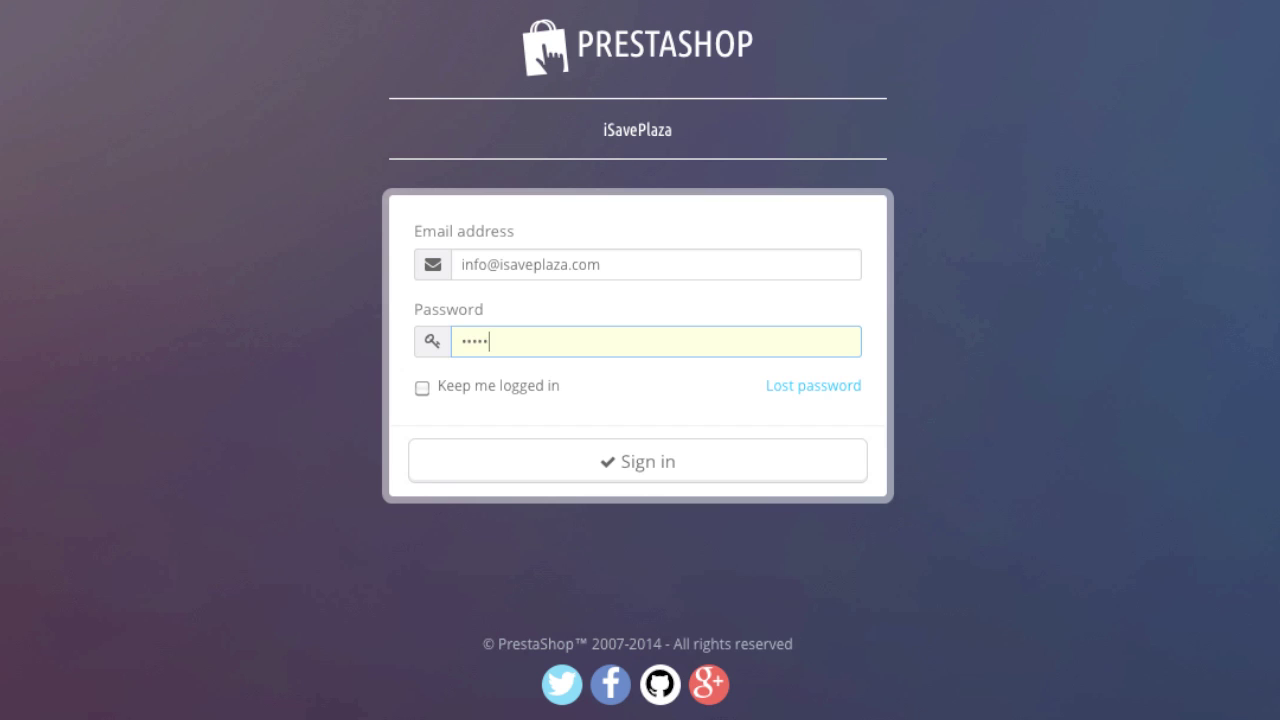
{"action": "type", "text": "••"}
{"action": "left_click", "coordinate": [651, 459]}
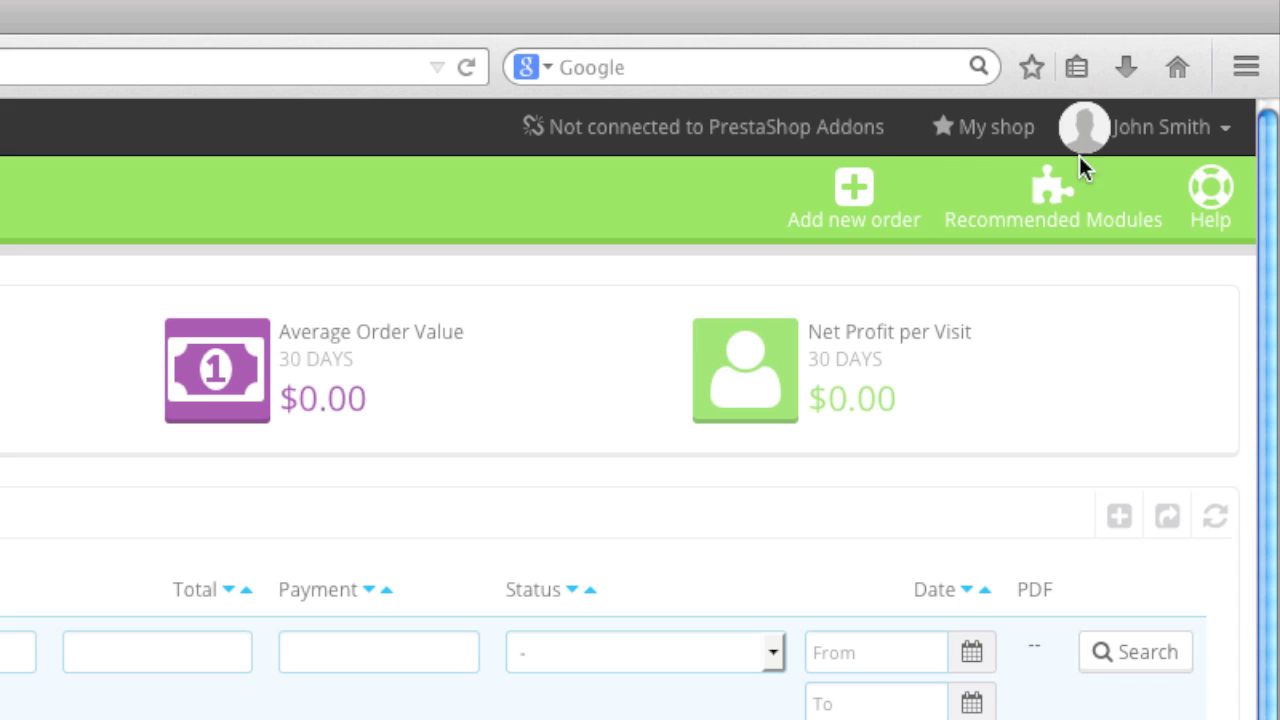
- Sign out and log back in with the administrator's saved e-mail and password
{"action": "left_click", "coordinate": [1202, 76]}
{"action": "left_click", "coordinate": [1108, 466]}
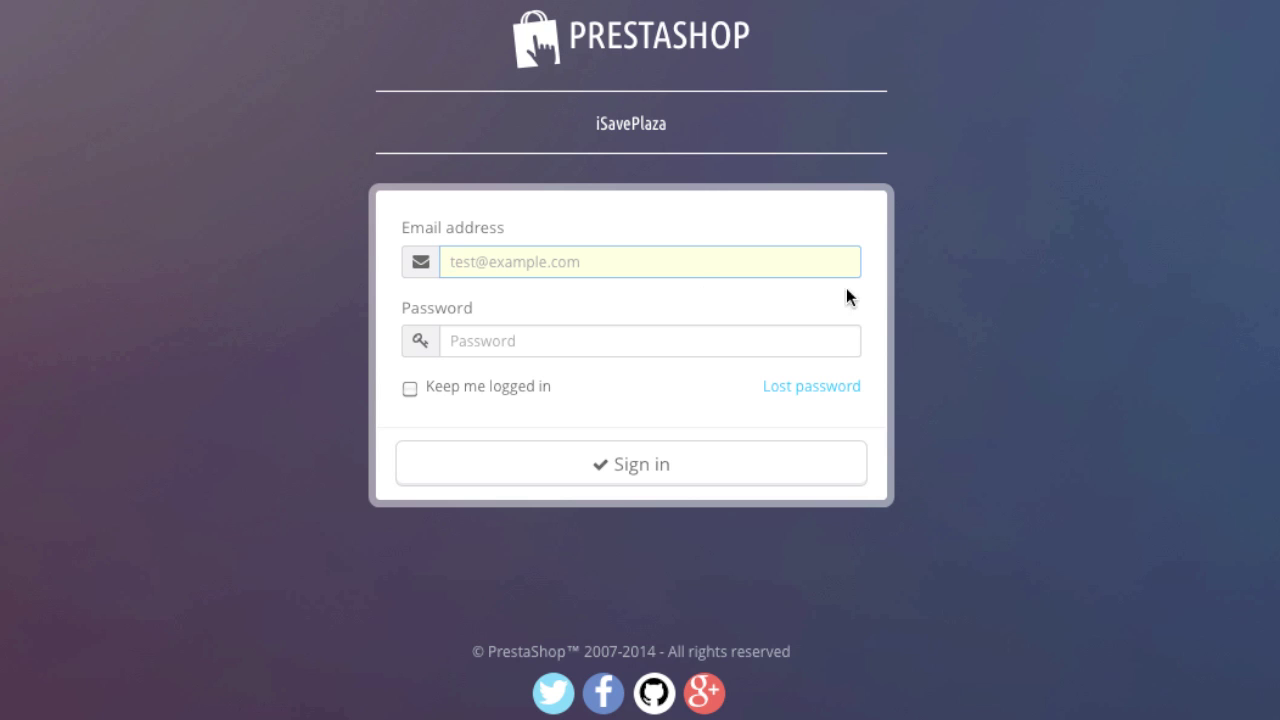
{"action": "left_click", "coordinate": [677, 257]}
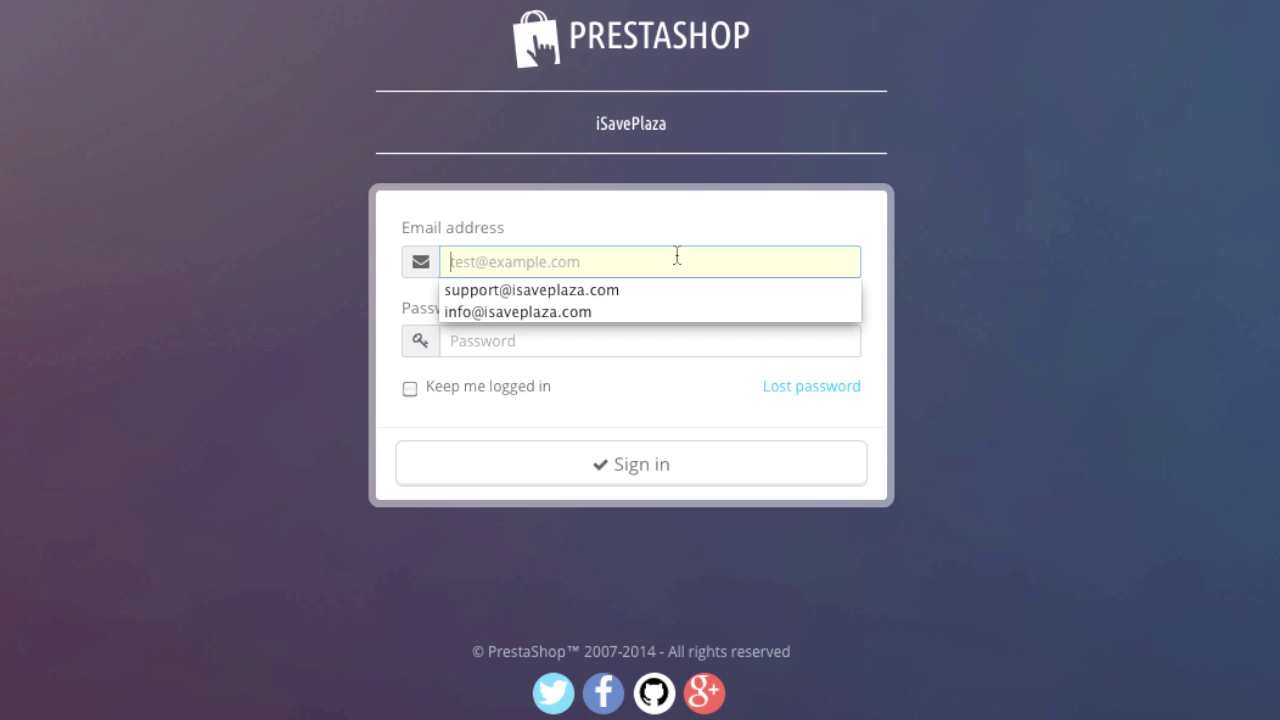
{"action": "left_click", "coordinate": [640, 290]}
{"action": "left_click", "coordinate": [603, 337]}
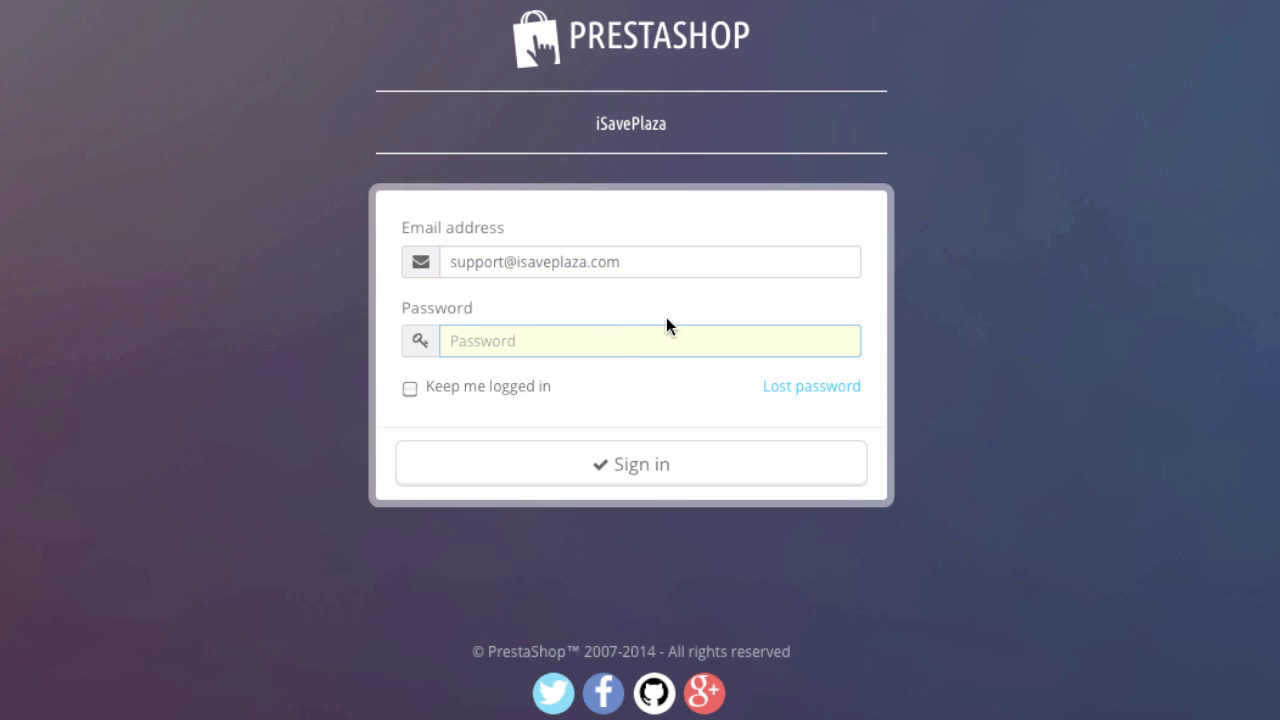
{"action": "type", "text": "*************"}
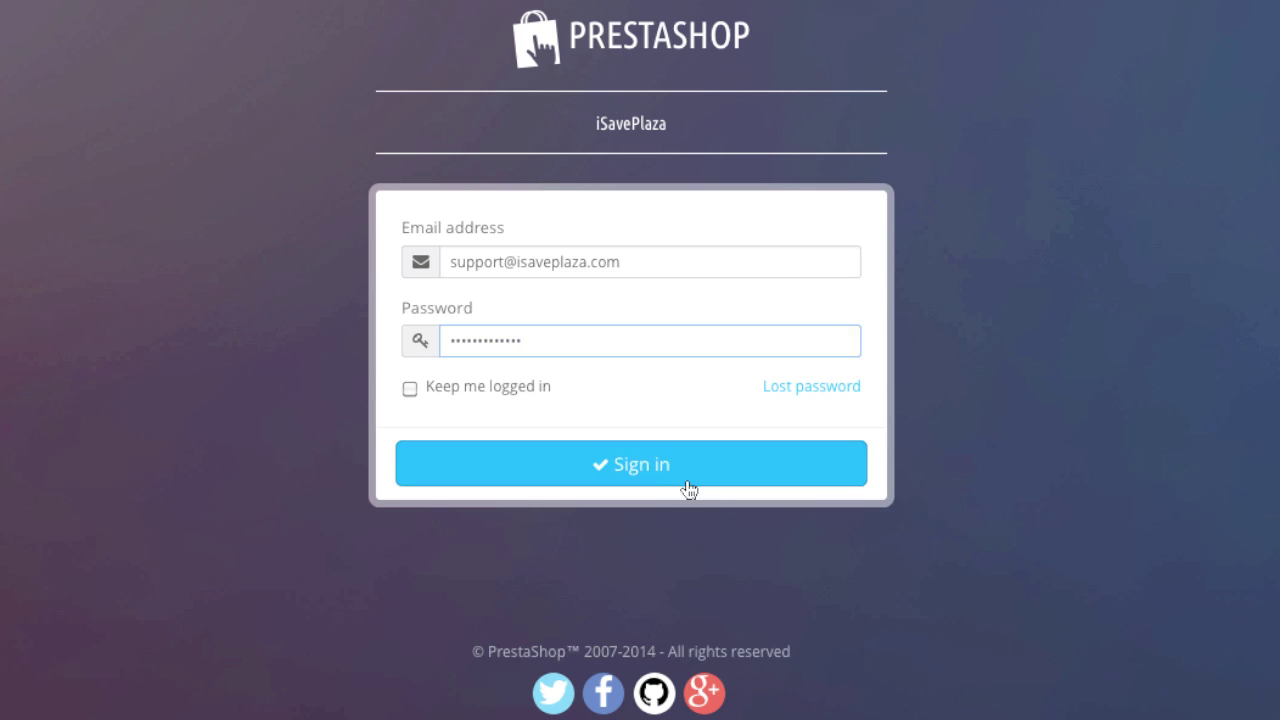
{"action": "left_click", "coordinate": [688, 489]}
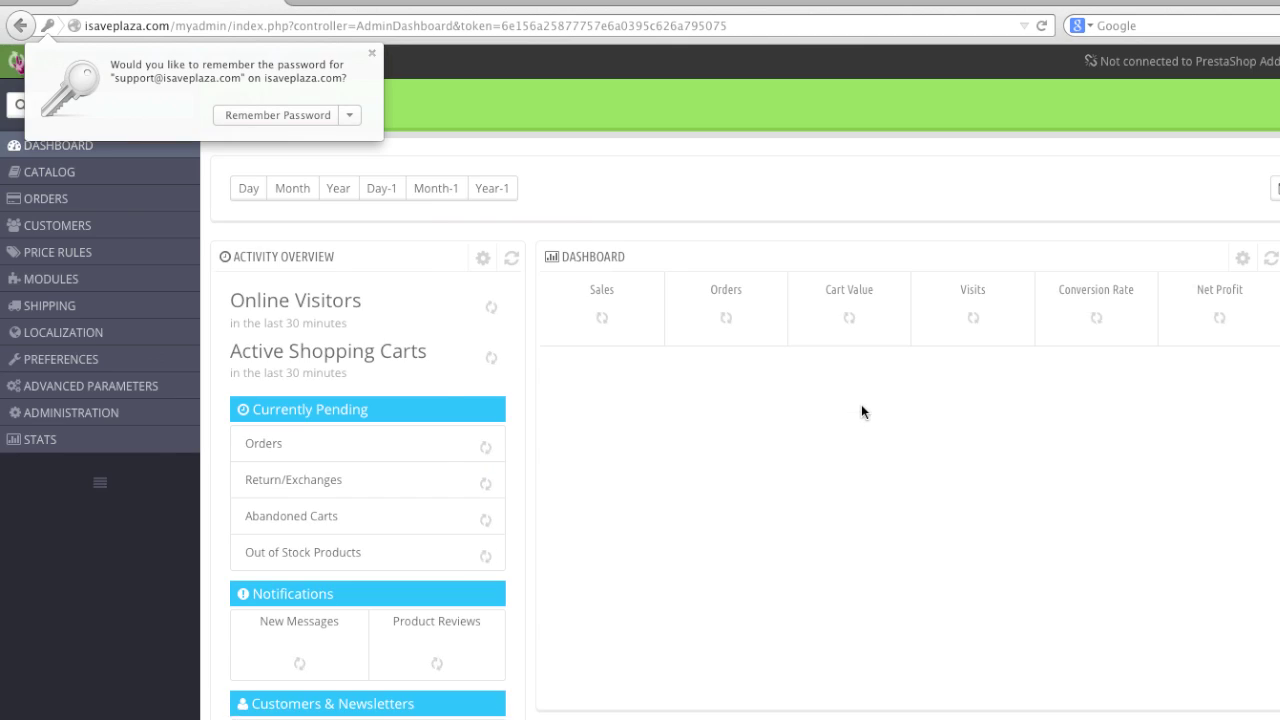
- Open the employee list and edit the second employee
{"action": "mouse_move", "coordinate": [135, 414]}
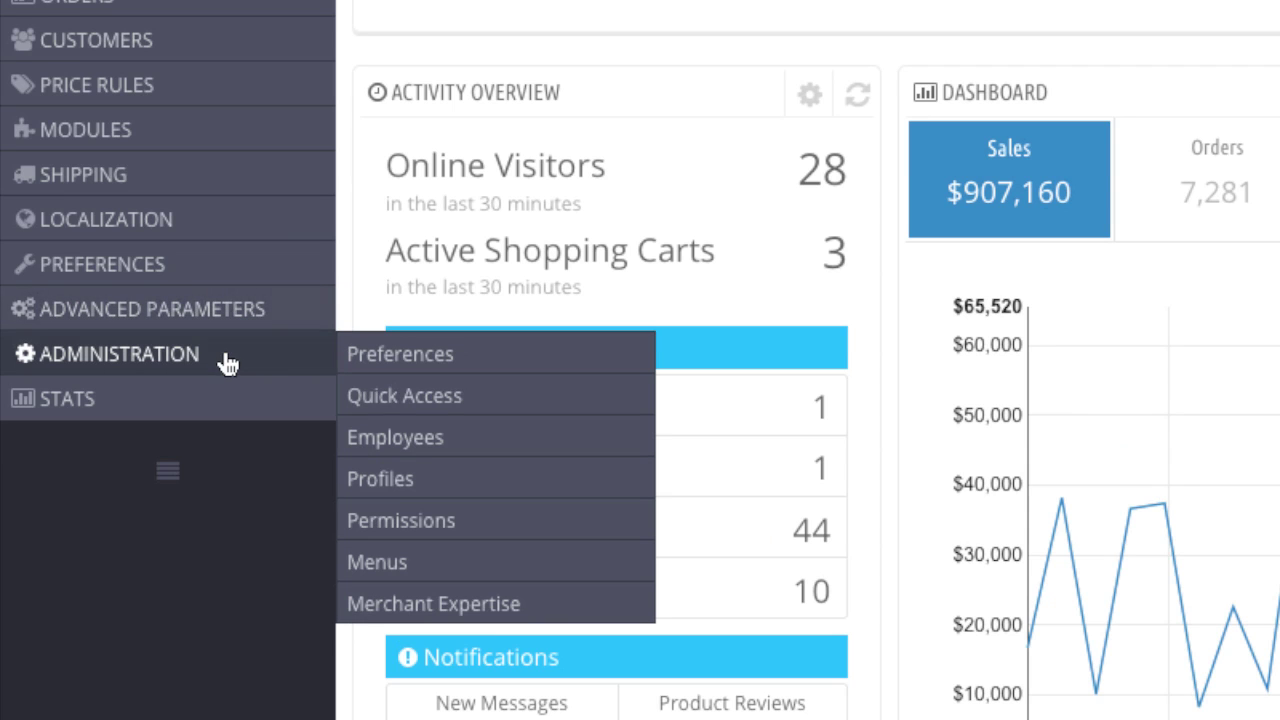
{"action": "left_click", "coordinate": [440, 428]}
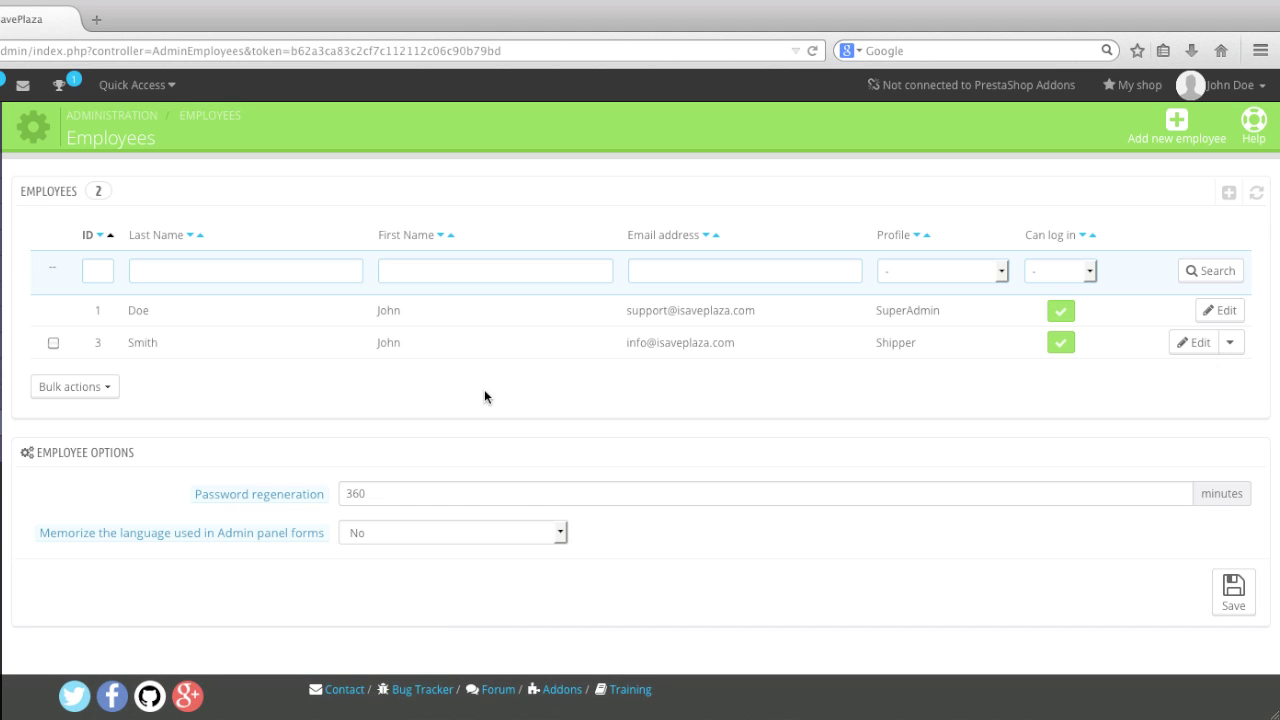
{"action": "left_click", "coordinate": [1178, 345]}
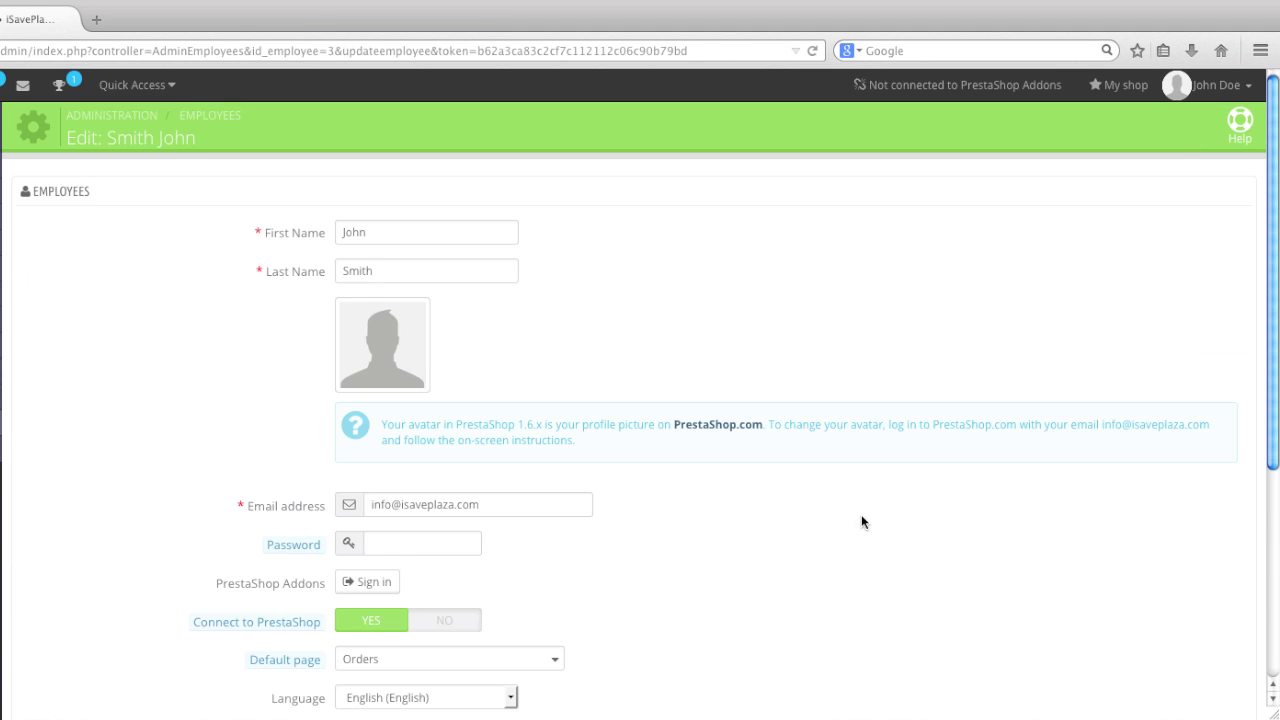
- Switch the employee's permission profile from Shipper to SuperAdmin
{"action": "scroll", "coordinate": [862, 515], "scroll_direction": "down", "scroll_amount": 4}
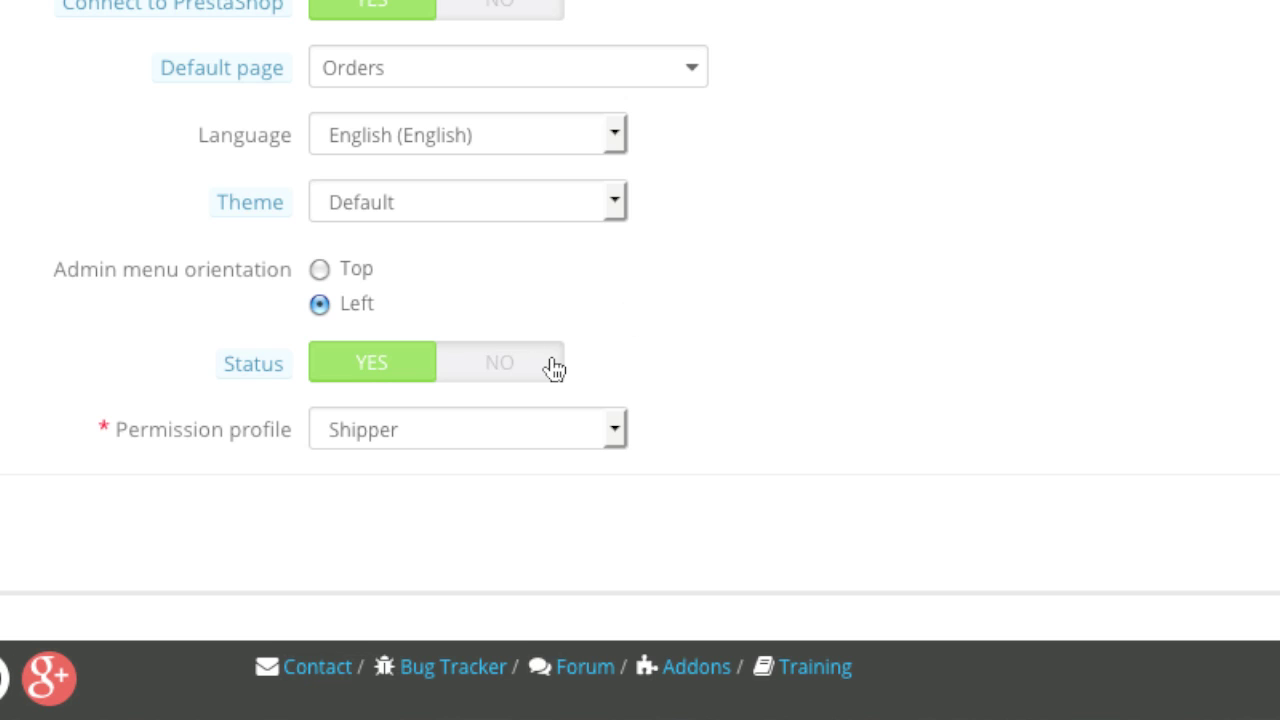
{"action": "left_click", "coordinate": [620, 431]}
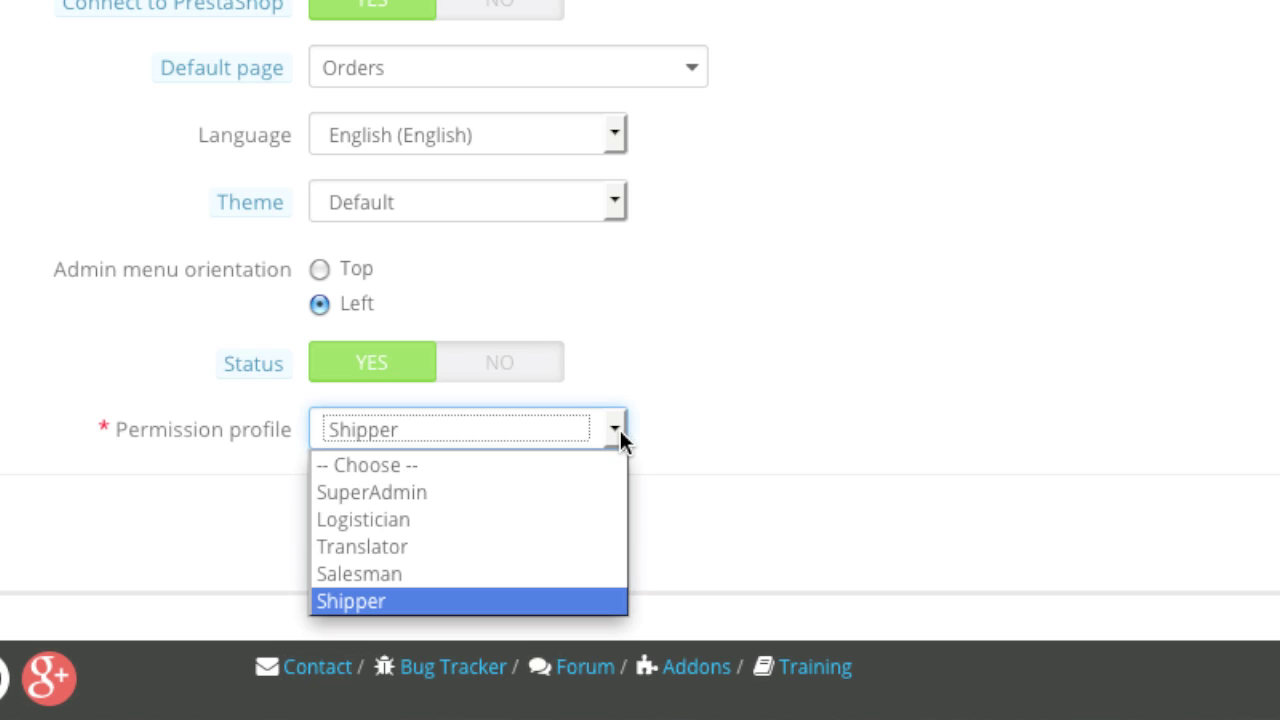
{"action": "left_click", "coordinate": [583, 493]}
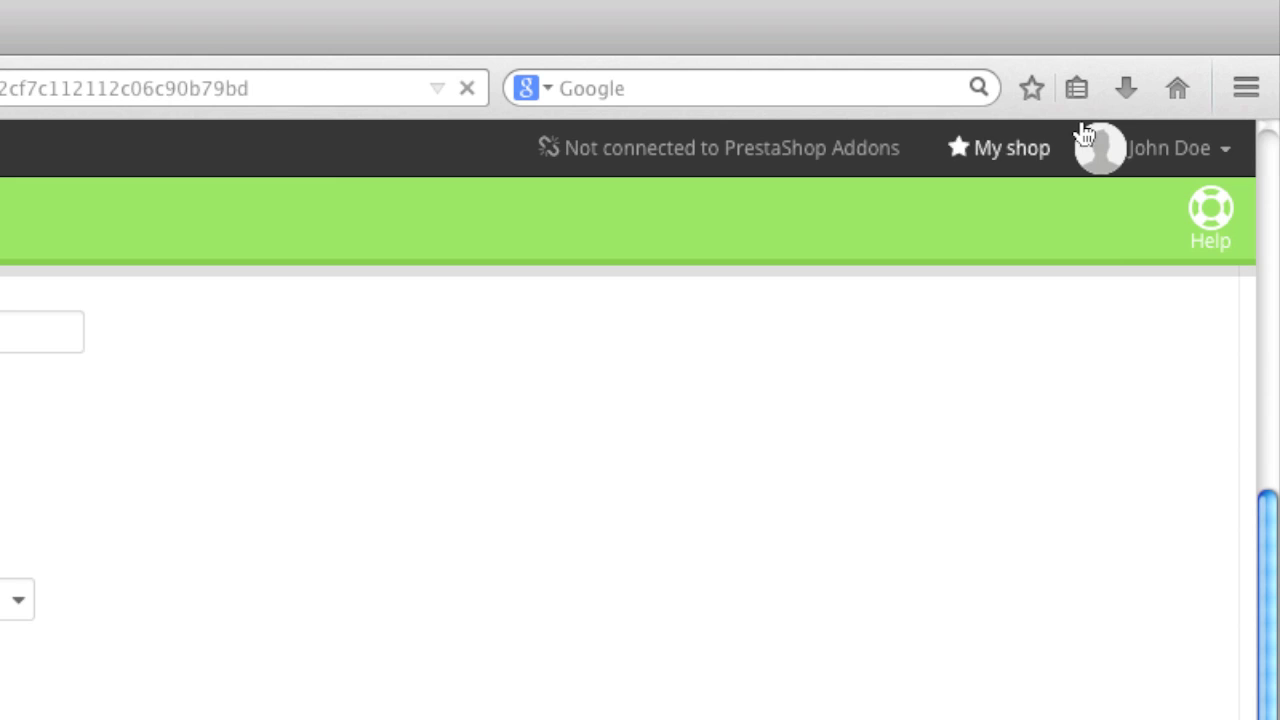
- Sign out and sign in with the upgraded employee's saved e-mail and password
{"action": "left_click", "coordinate": [1151, 157]}
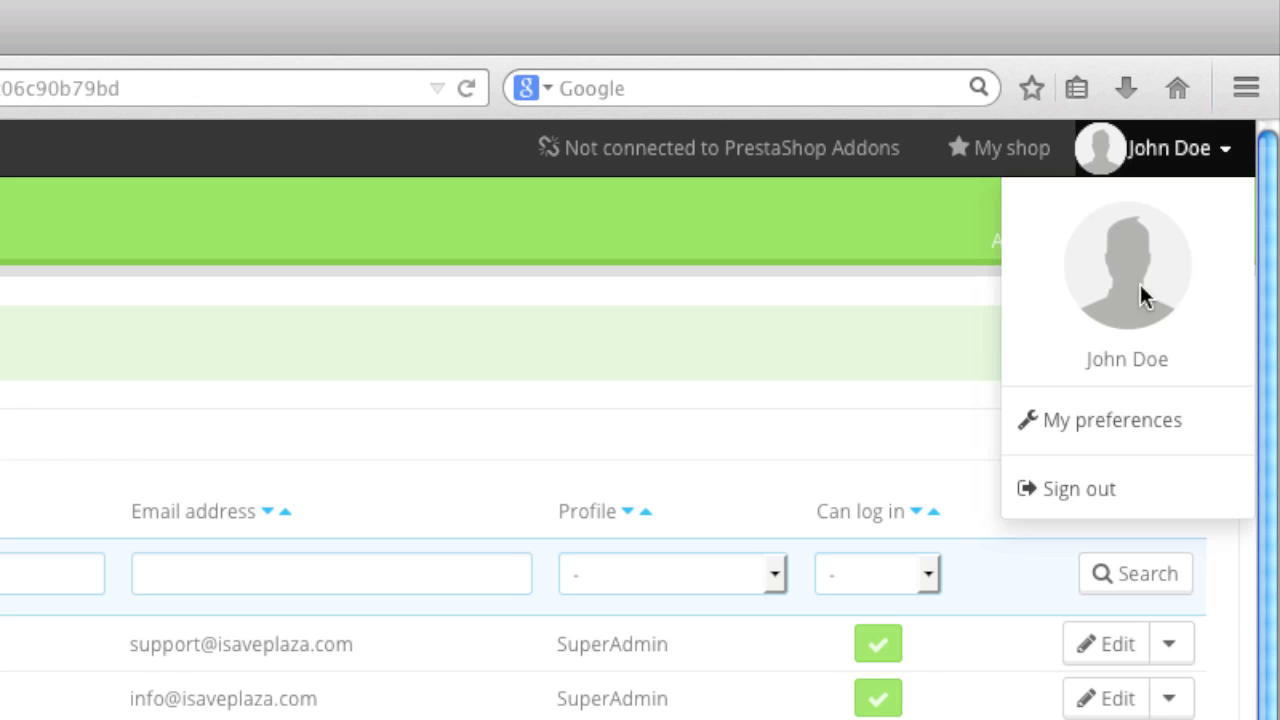
{"action": "left_click", "coordinate": [1111, 497]}
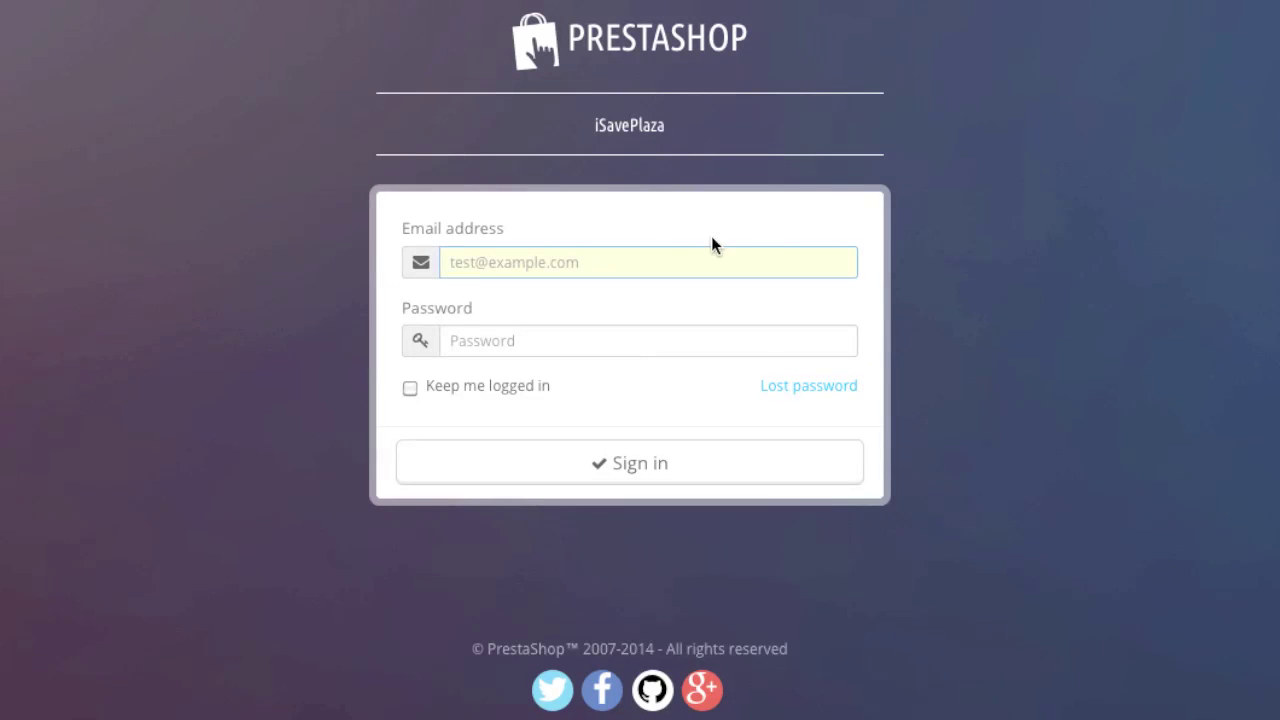
{"action": "left_click", "coordinate": [671, 260]}
{"action": "left_click", "coordinate": [665, 309]}
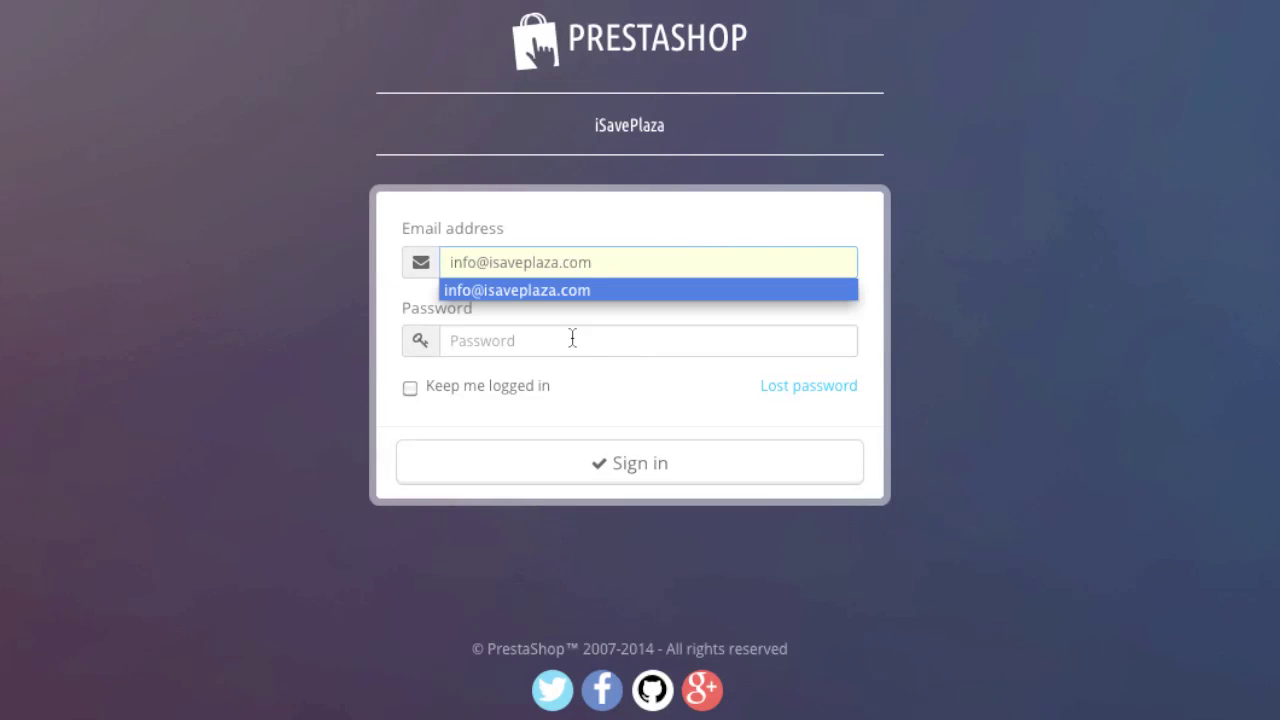
{"action": "left_click", "coordinate": [631, 327]}
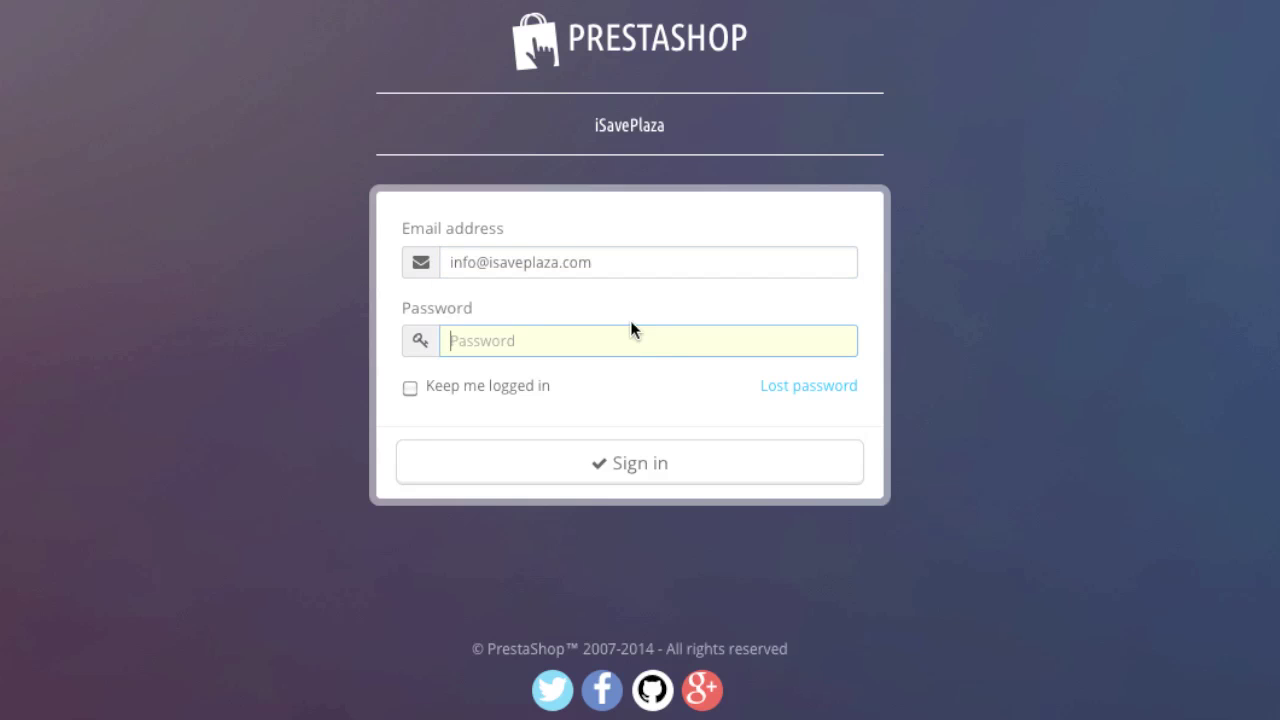
{"action": "type", "text": "**************"}
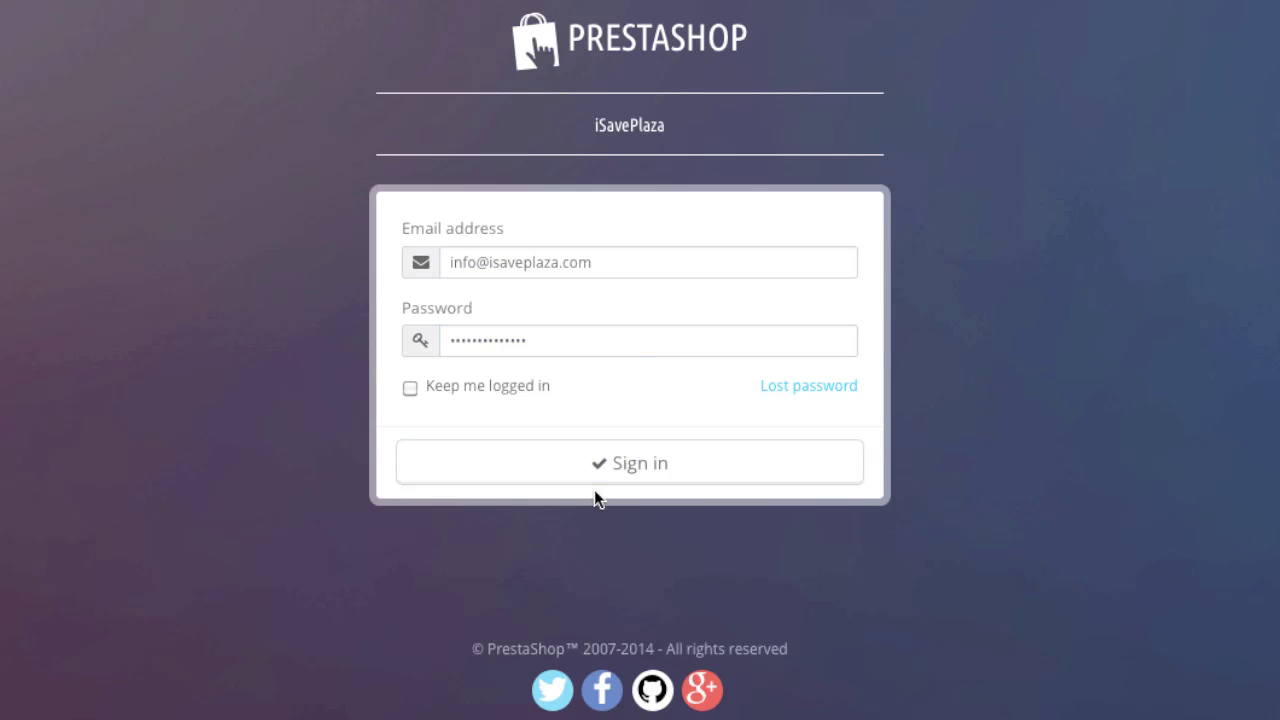
{"action": "left_click", "coordinate": [624, 474]}
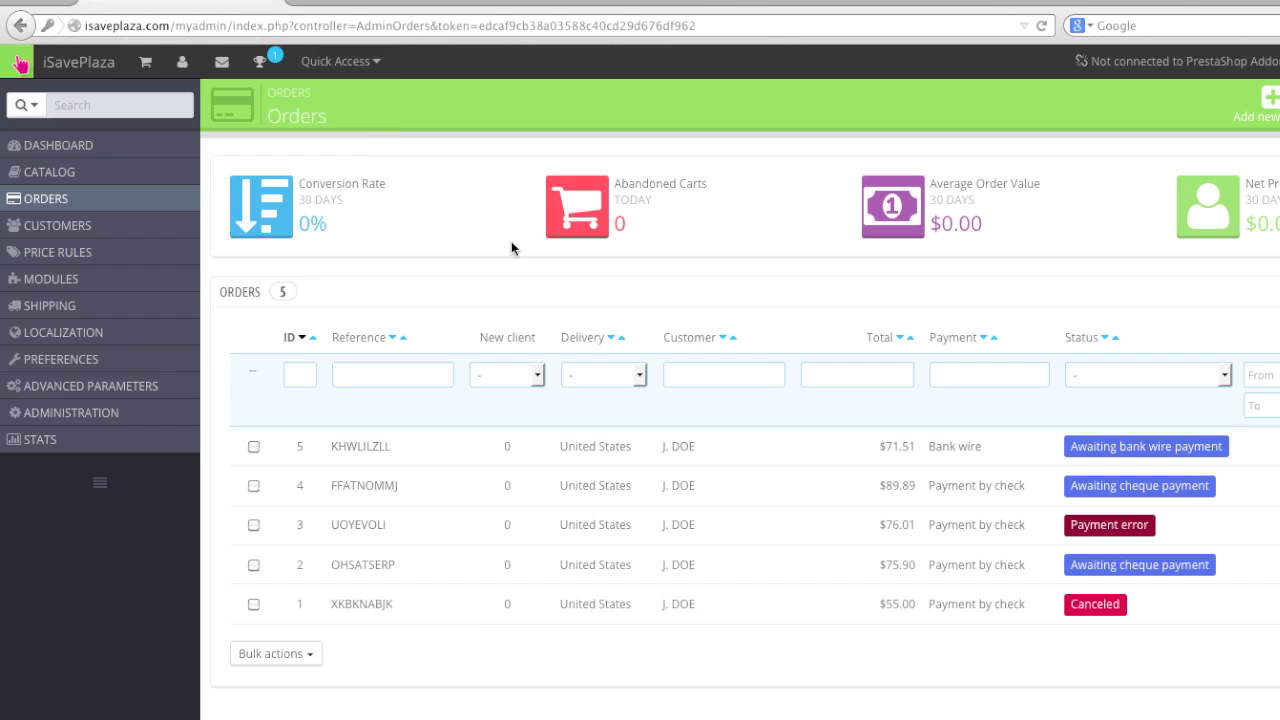